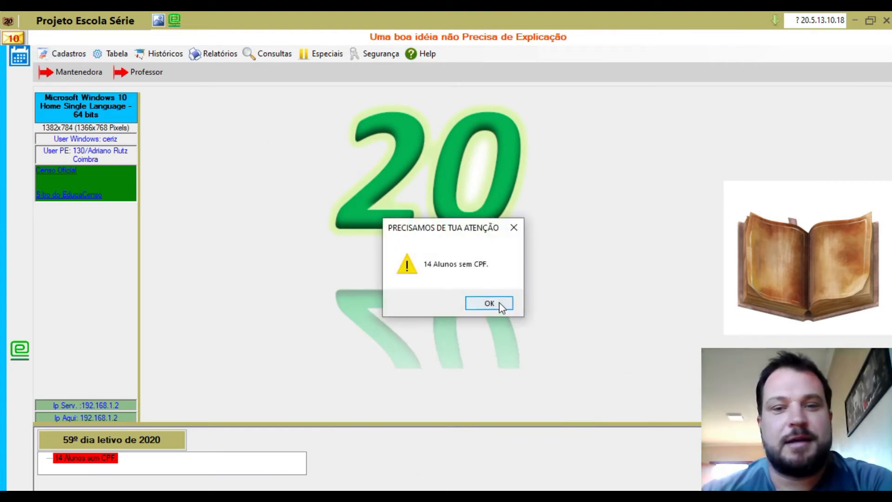
Step: Dismiss the attention warning about 14 students without a CPF
click(489, 303)
Step: Open Cadastro de Servidores maximized and enter the placeholder CPF
click(65, 53)
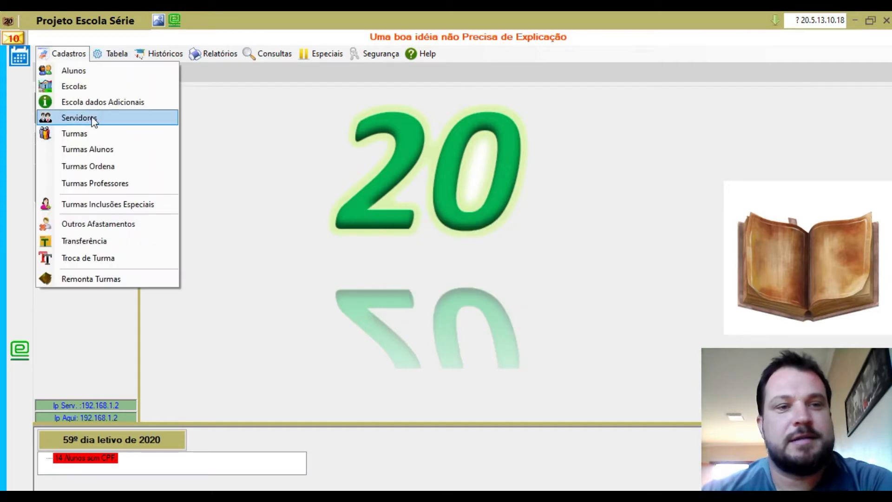
click(88, 118)
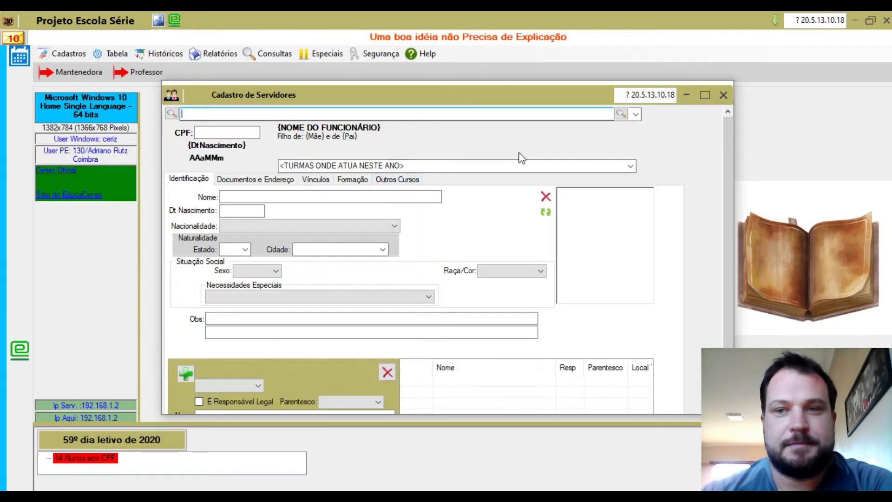
click(705, 95)
click(56, 59)
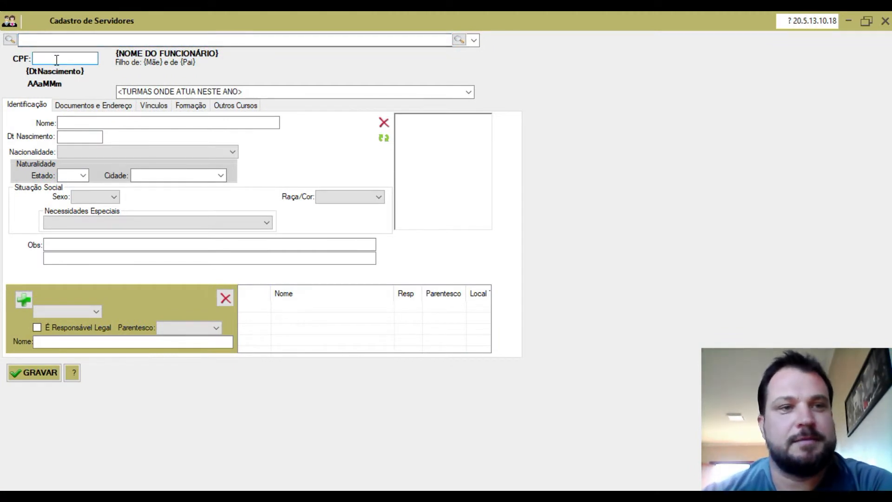
text(99999)
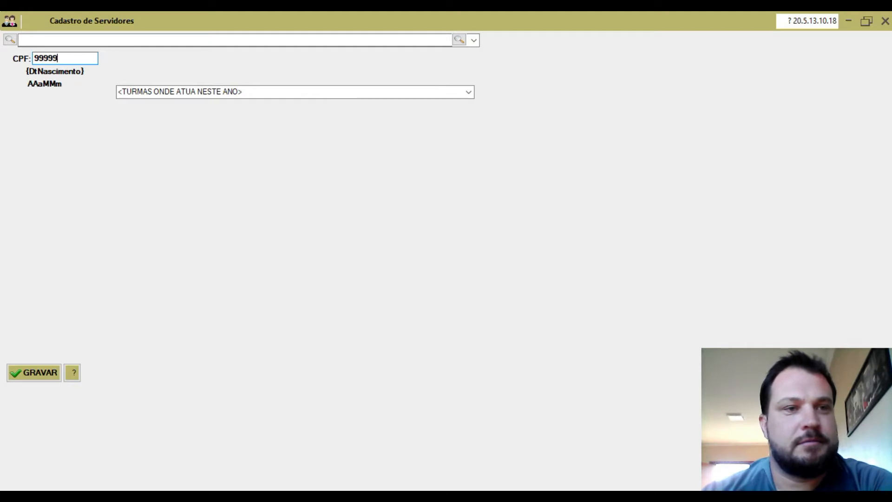
text(999999)
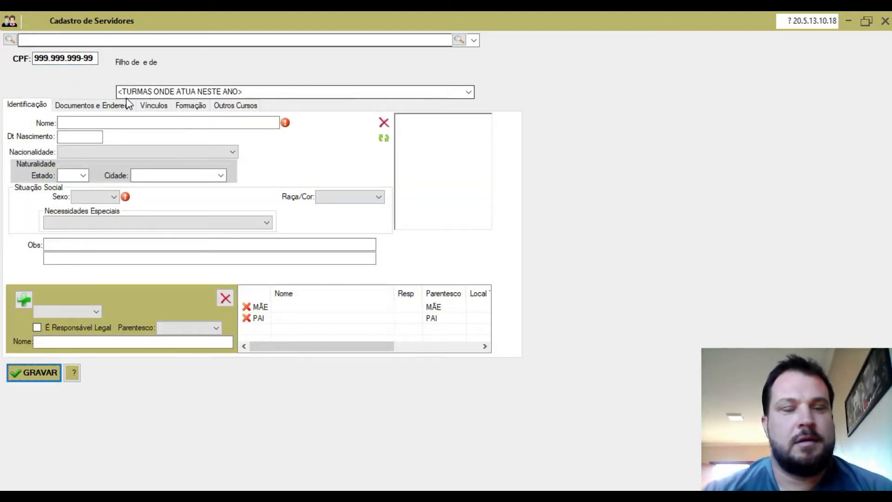
click(94, 123)
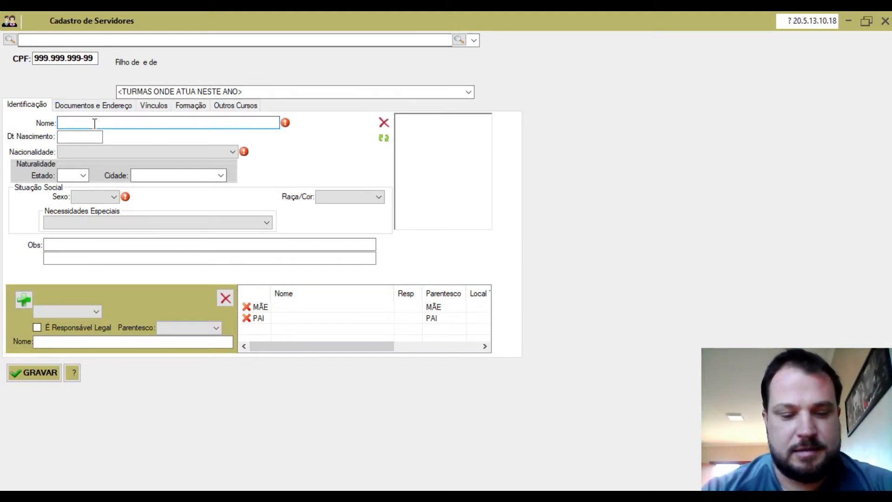
key(Caps_Lock)
key(Caps_Lock)
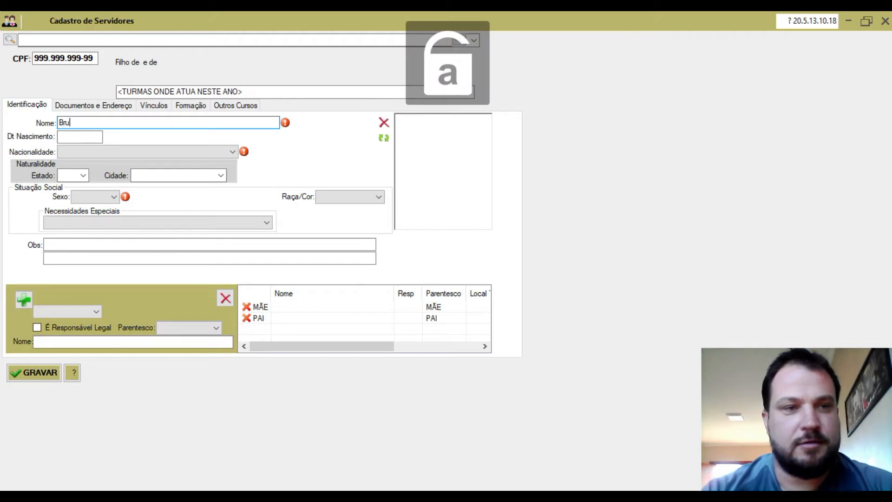
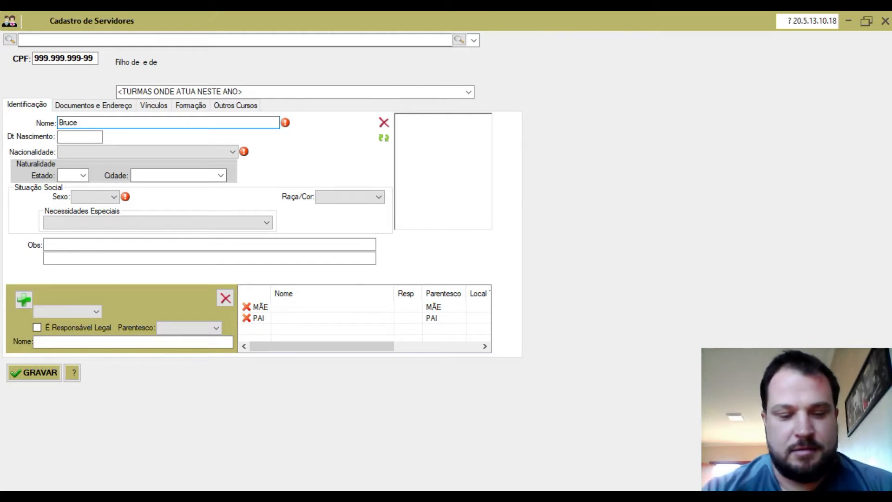
key(Caps_Lock)
key(Caps_Lock)
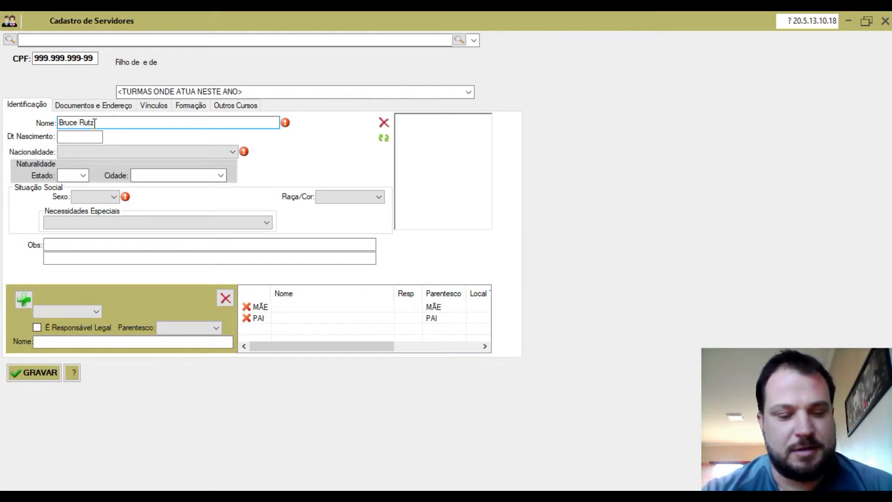
key(Tab)
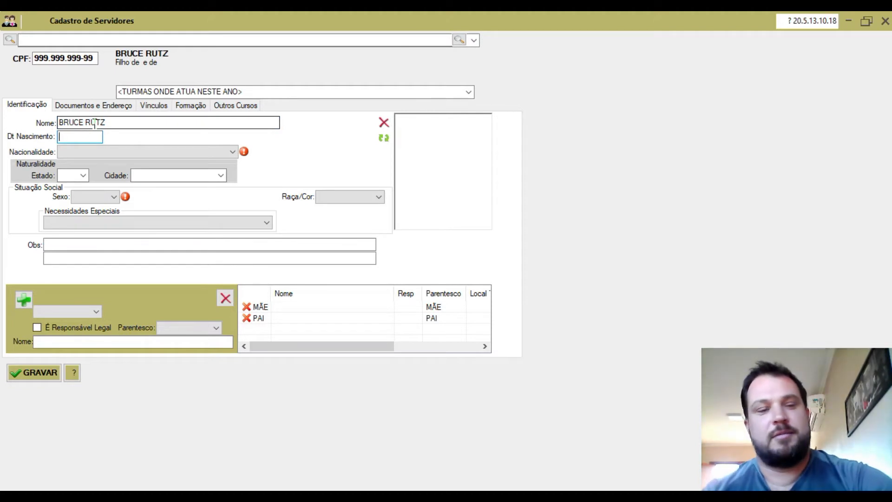
text(1111)
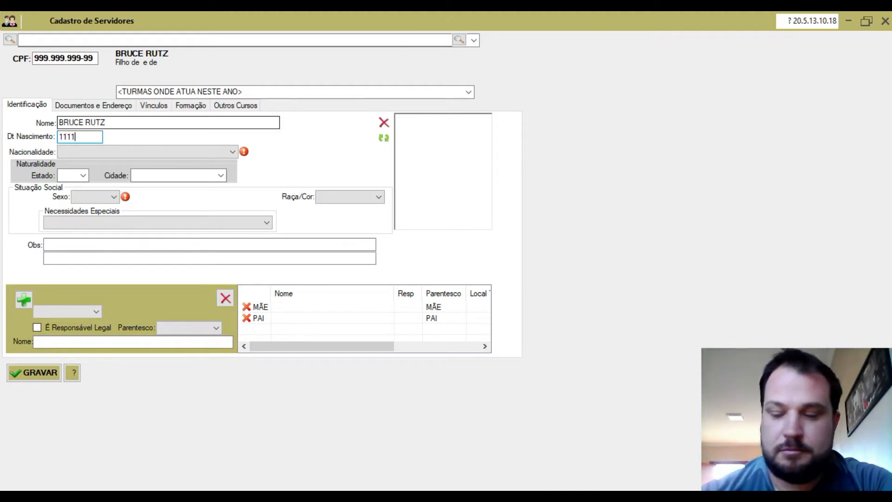
text(2001)
key(Tab)
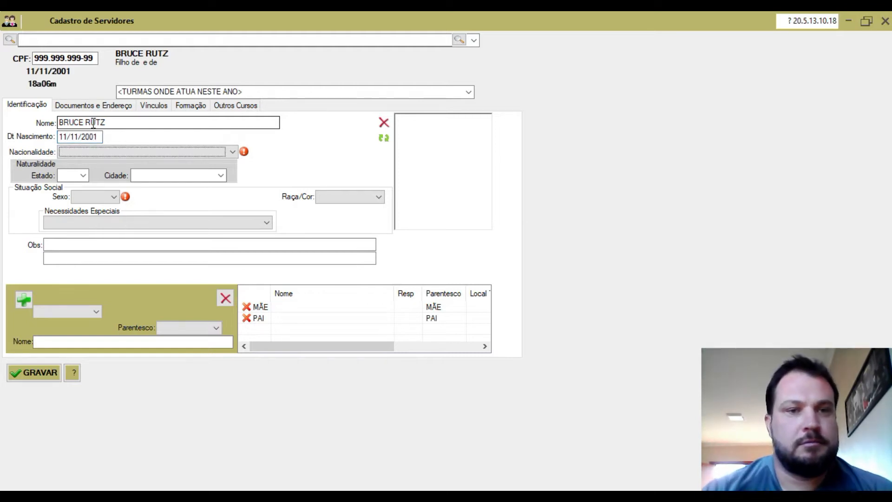
Step: Set nationality to Brasileira and birthplace to Acrelândia-AC
click(232, 152)
scroll(113, 285, down, 3)
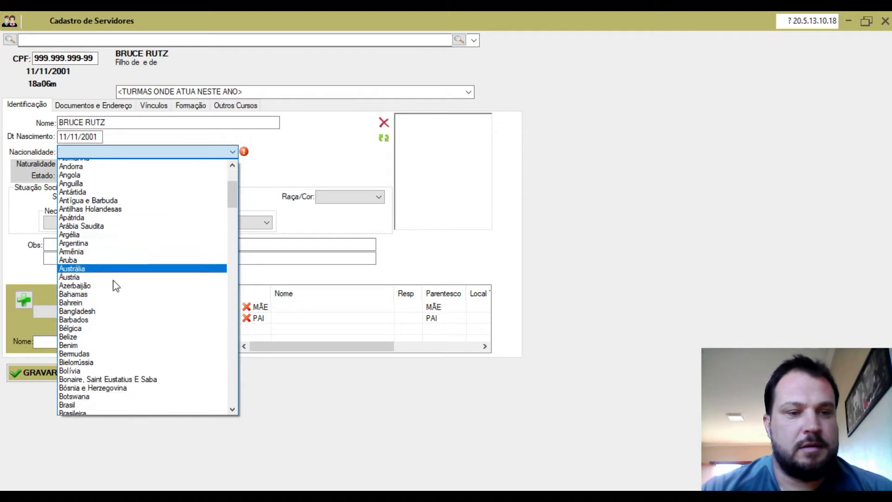
click(97, 352)
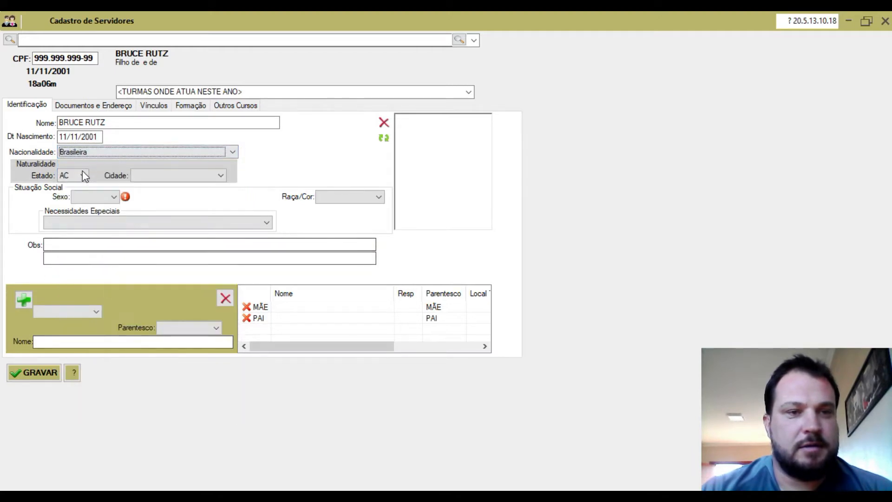
click(222, 177)
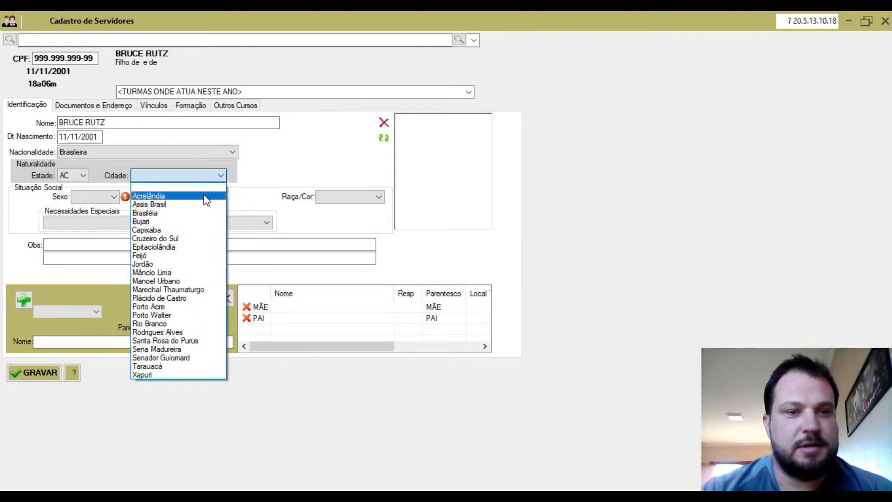
click(204, 196)
Step: Set sex Masculino, race Branca and special needs 00-Nenhuma
mouse_move(130, 199)
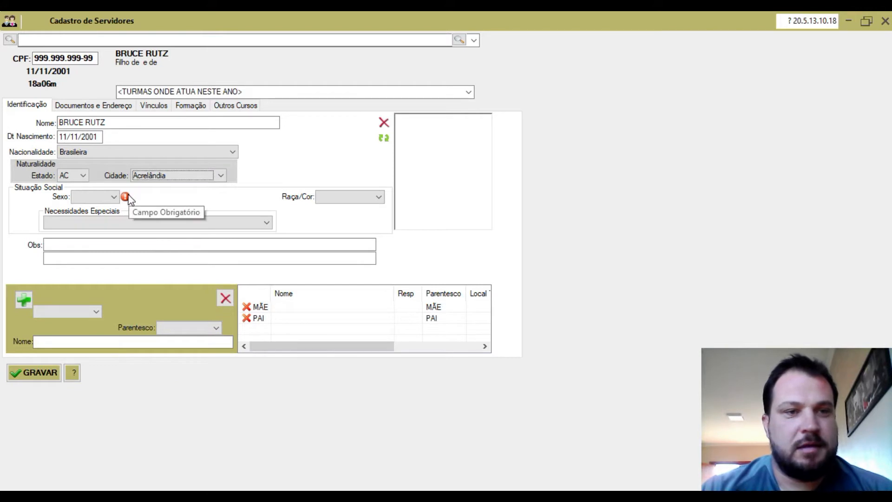
click(115, 197)
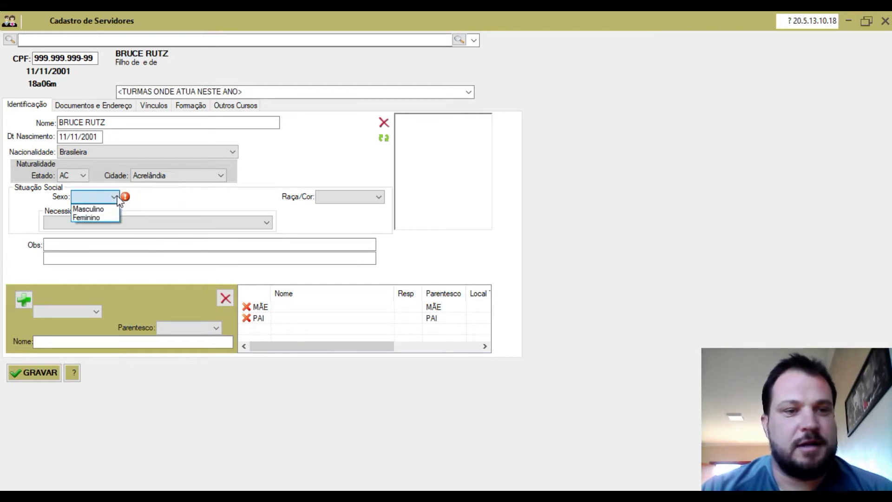
click(95, 210)
click(379, 197)
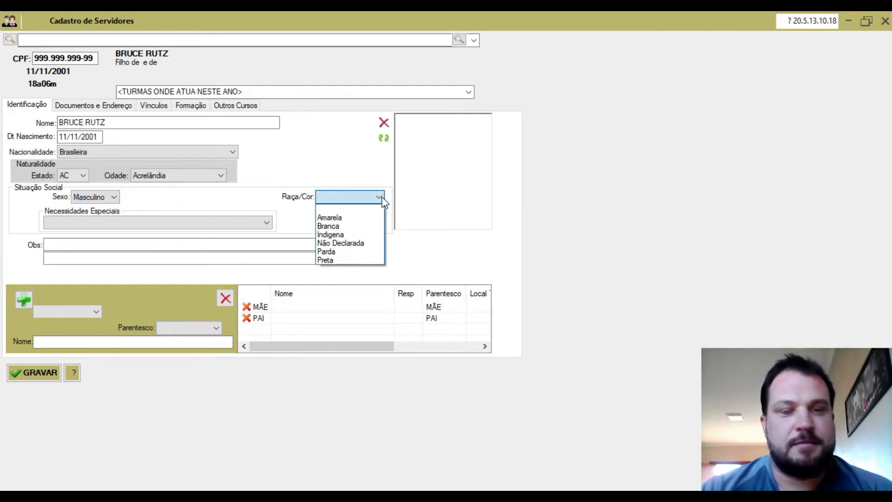
click(347, 228)
click(267, 223)
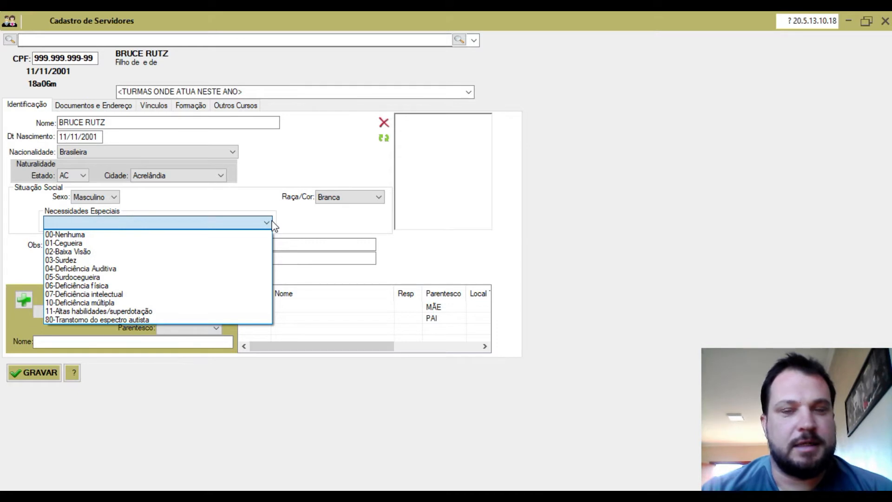
click(245, 236)
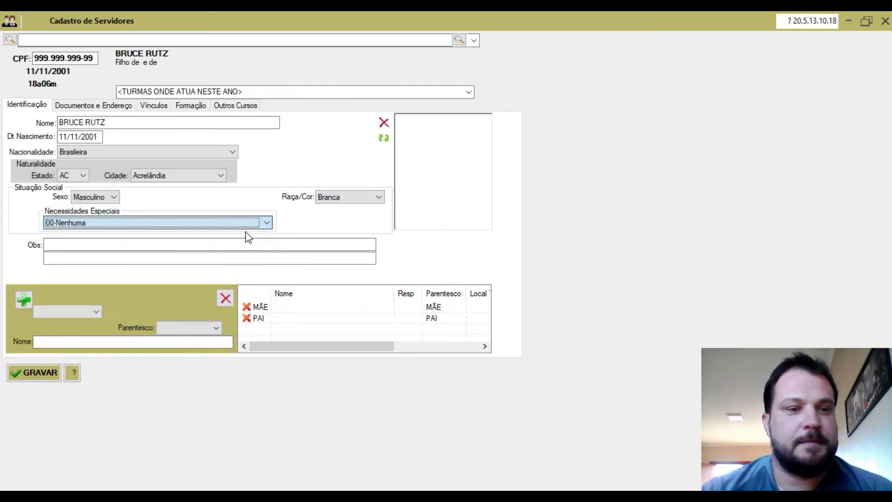
click(159, 243)
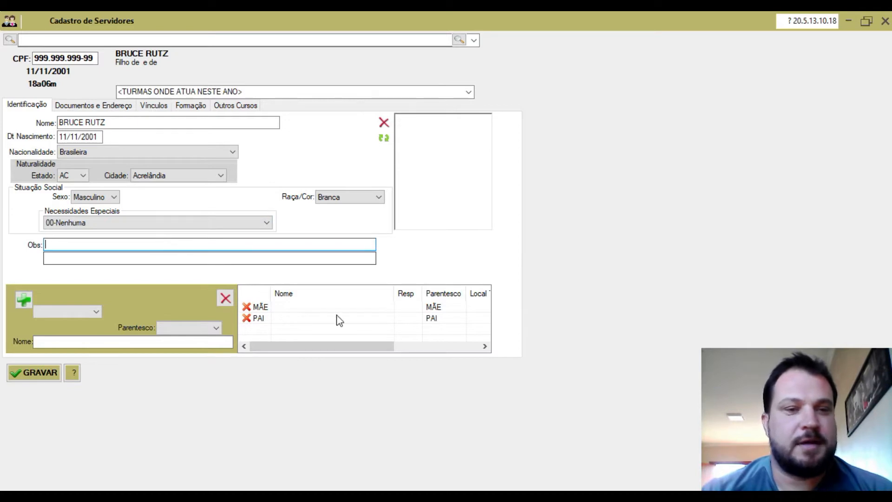
click(299, 308)
Step: Enter the mother's and father's names in the parents list
click(203, 341)
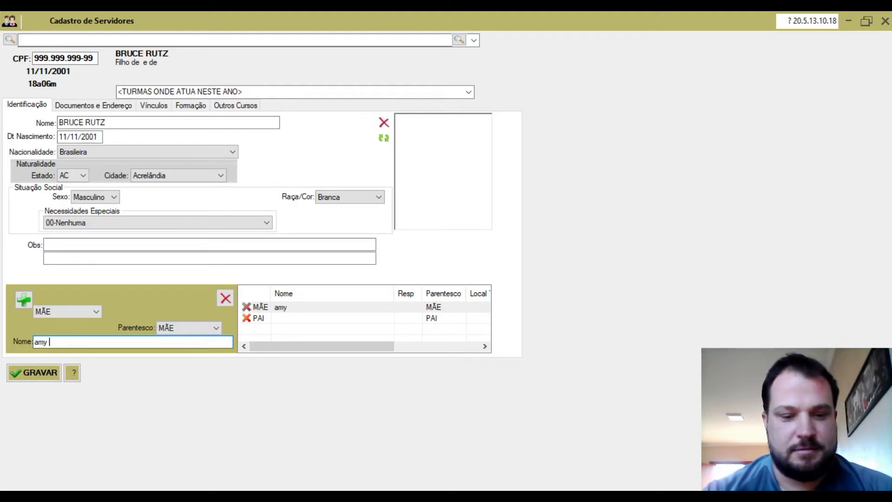
key(Tab)
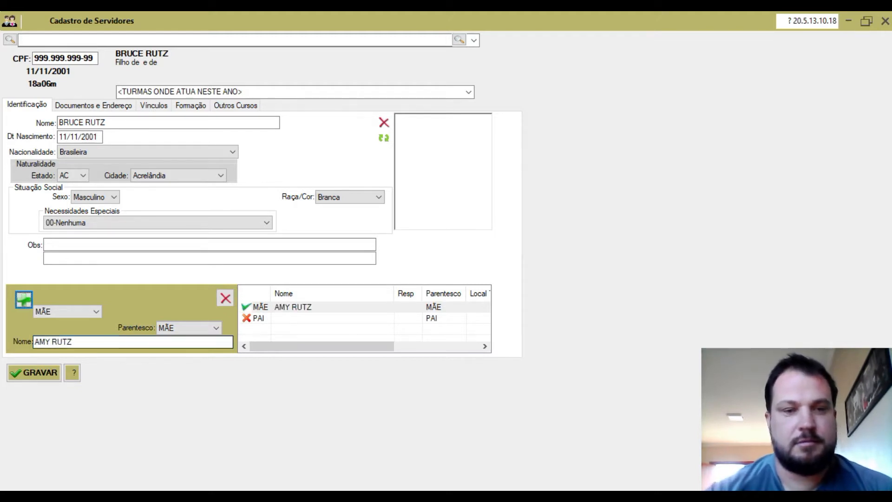
click(281, 318)
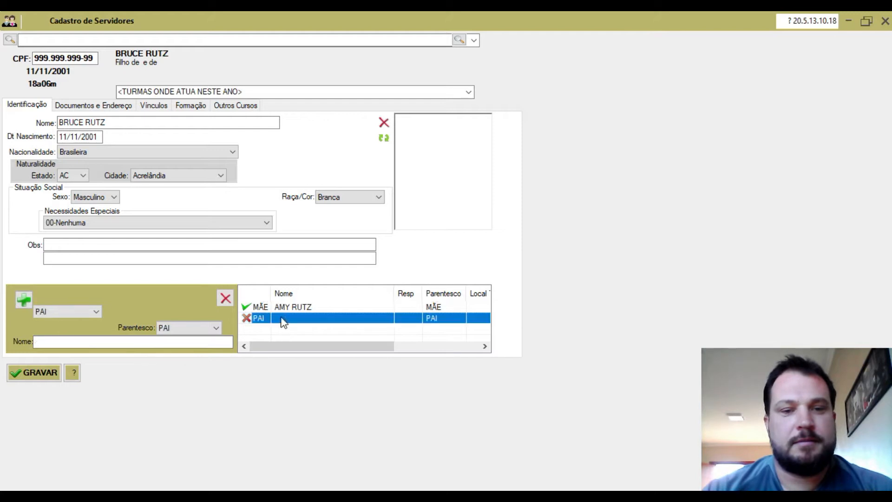
click(163, 342)
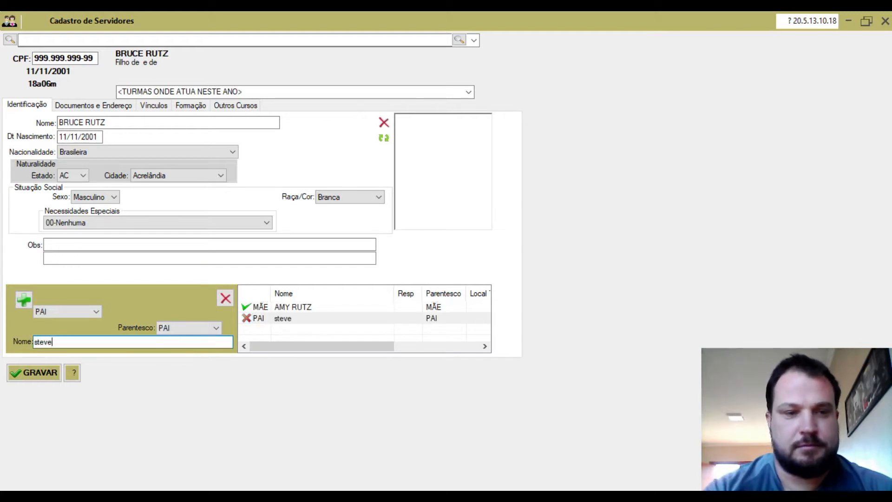
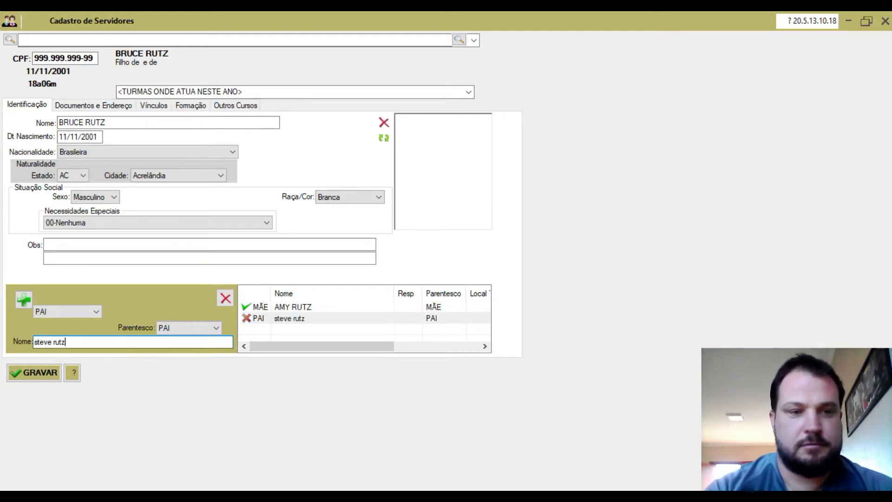
key(Tab)
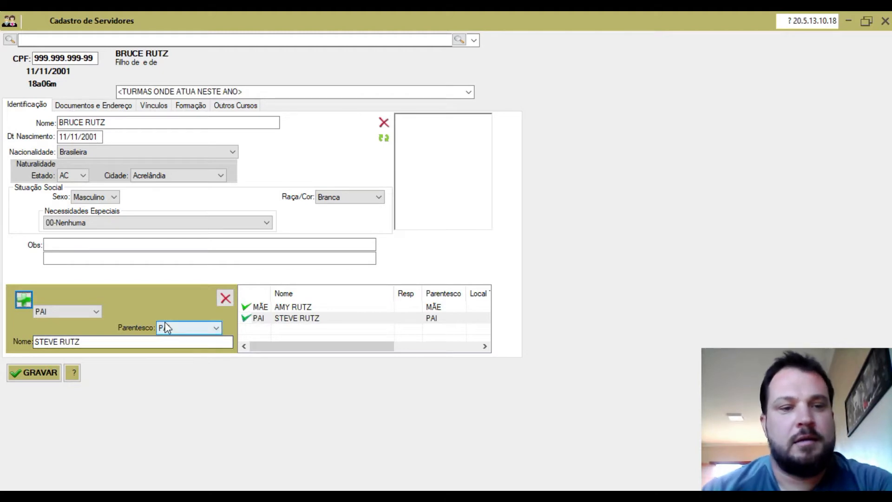
click(19, 301)
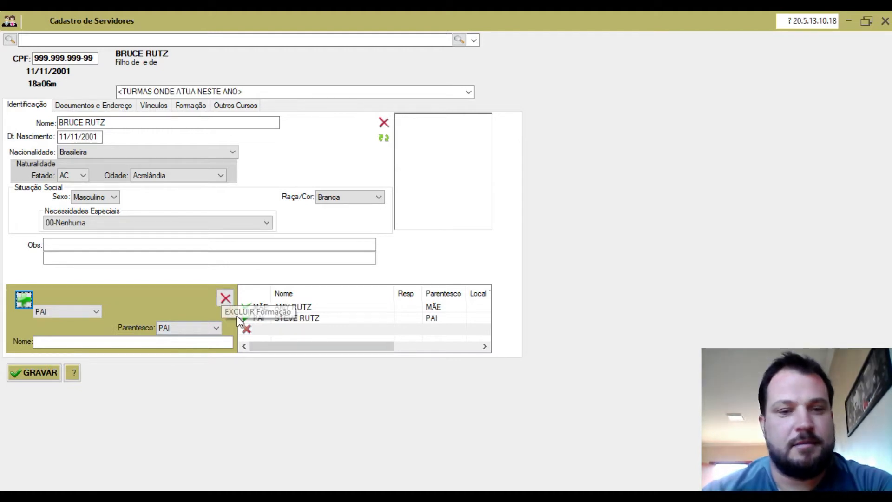
Step: Correct the birth date year so it reads 11/11/2001
click(95, 135)
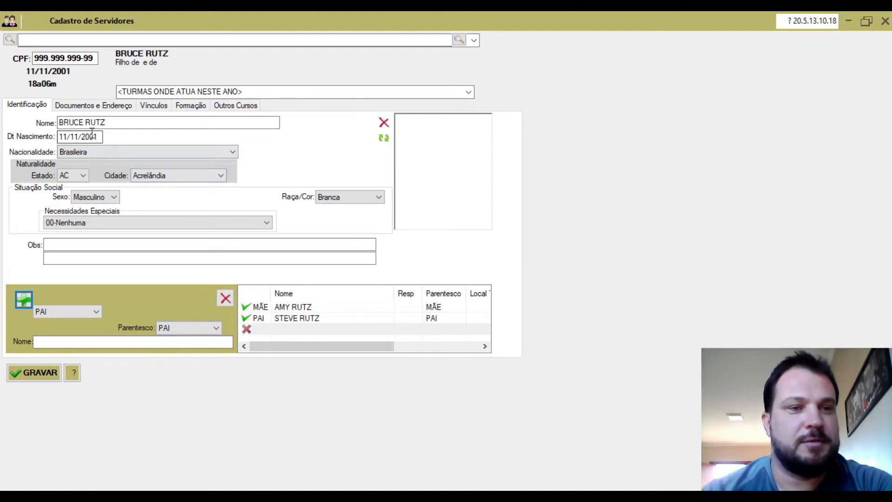
text(1)
key(Tab)
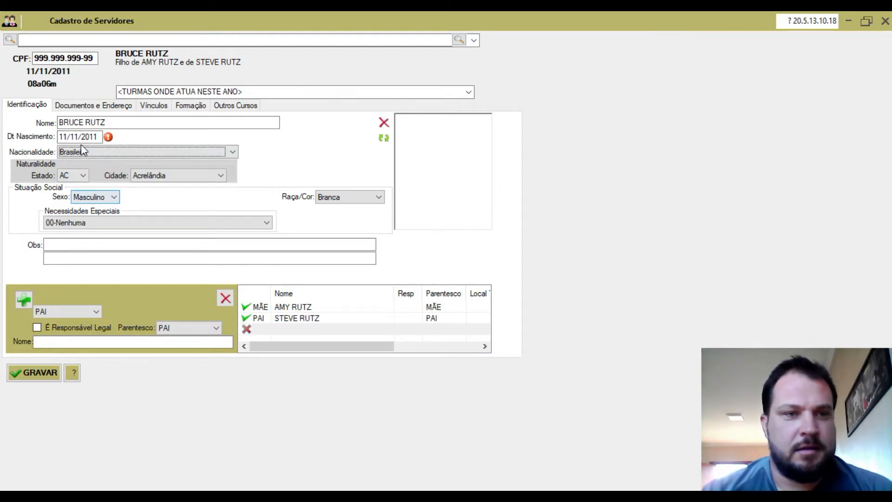
drag(89, 137, 99, 136)
text(01)
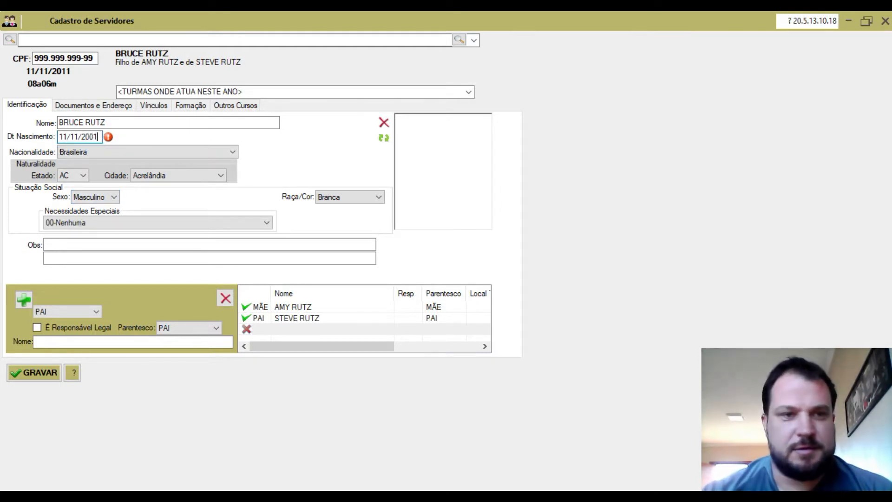
key(Tab)
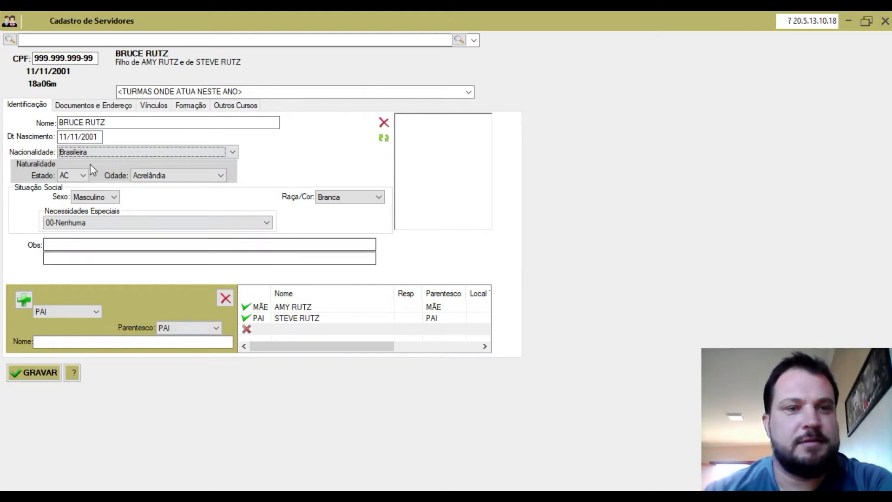
click(115, 108)
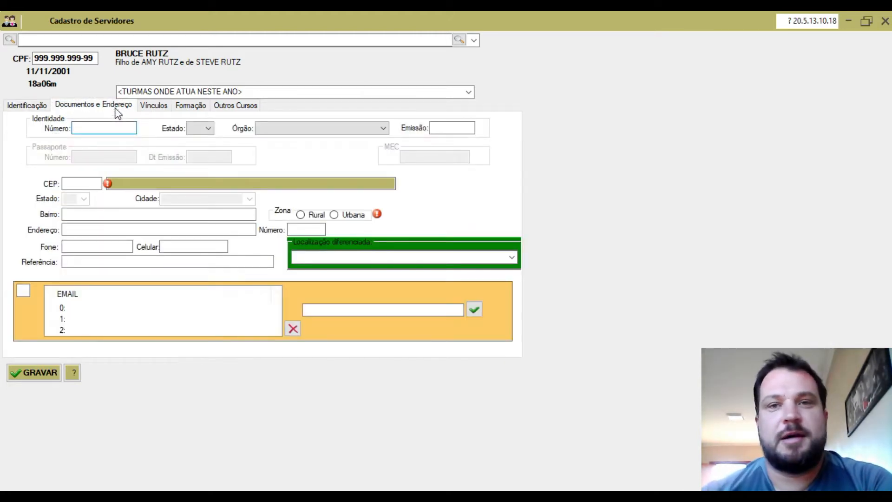
Step: Record the identity document number, issued in RS by 83 DETRAN on 11/11/2018
text(99)
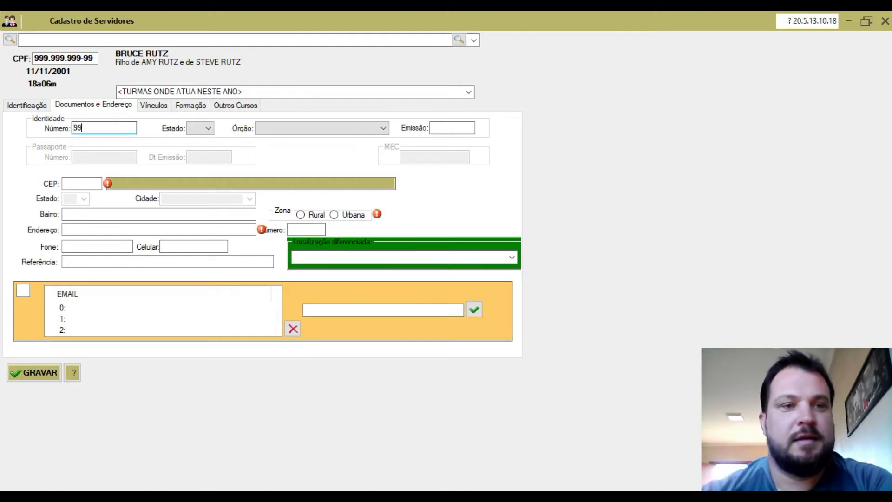
text(99999999)
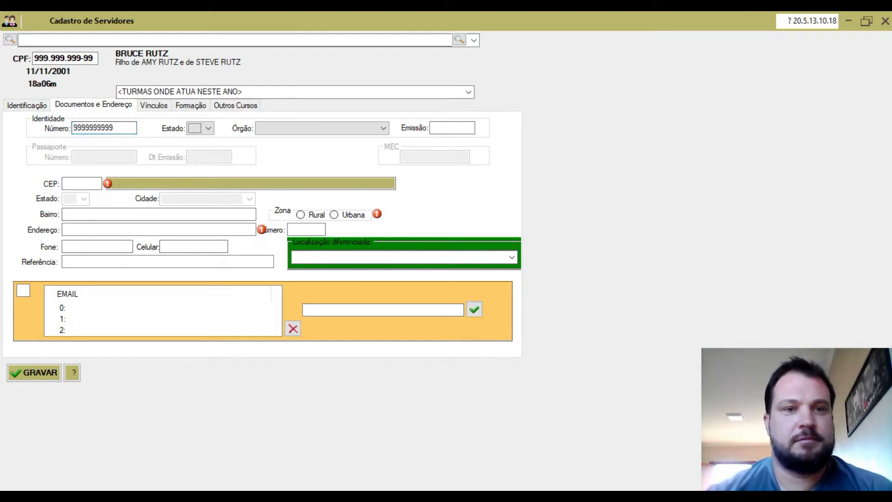
key(Tab)
click(210, 129)
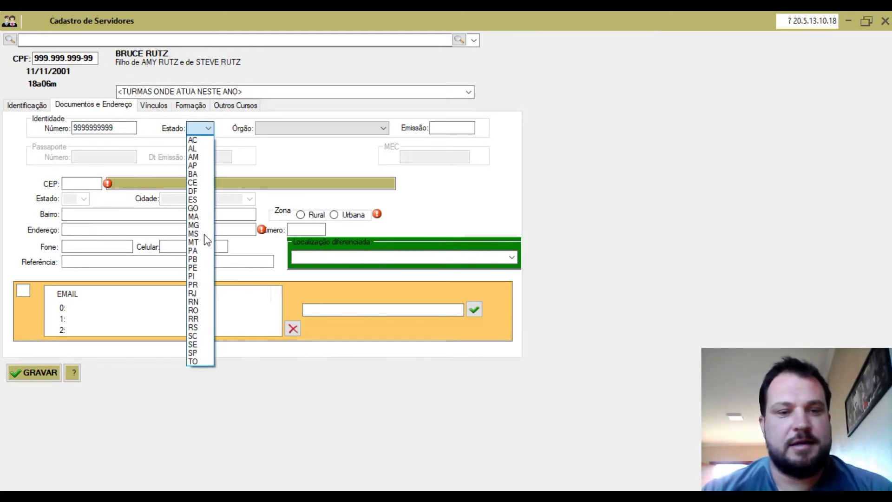
click(201, 327)
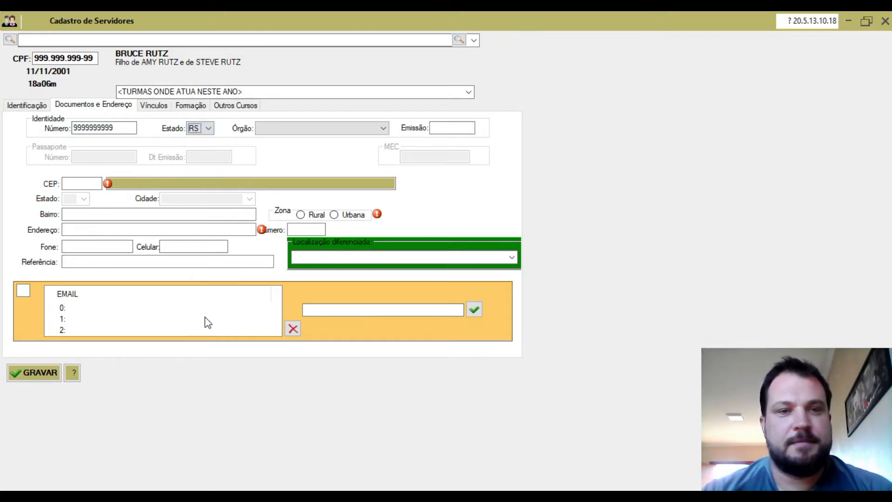
click(384, 129)
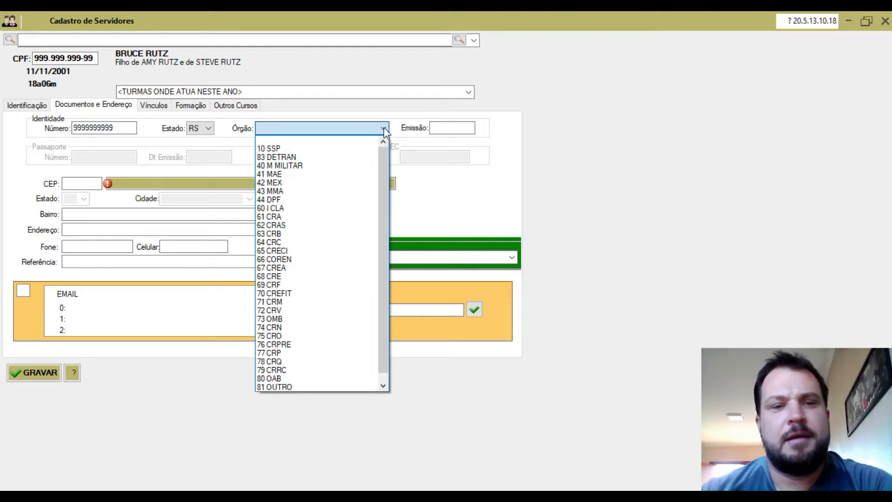
click(277, 157)
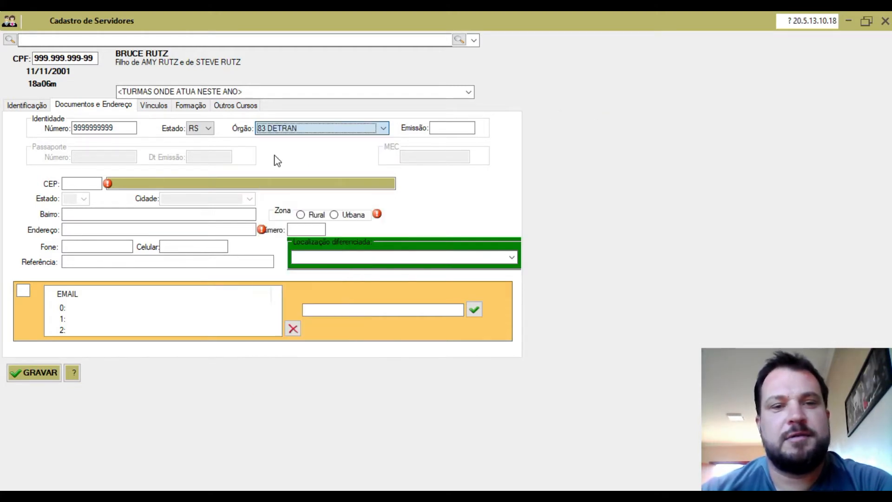
click(457, 128)
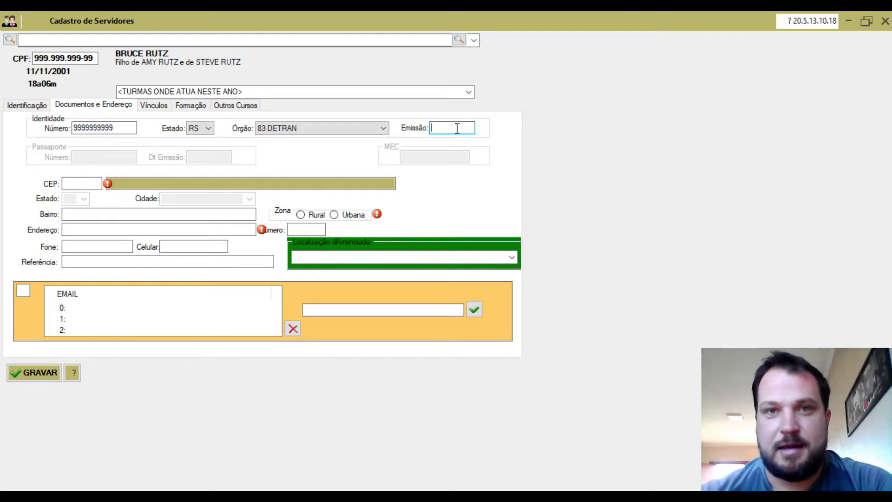
text(11)
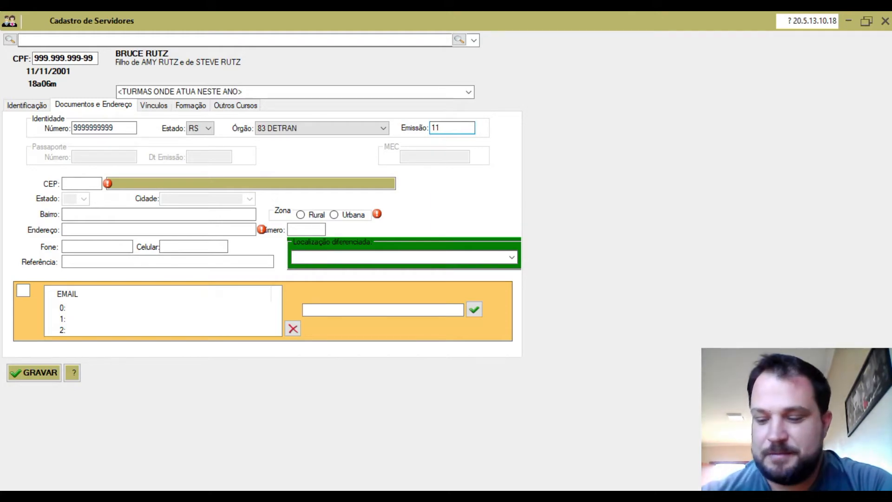
text(11201)
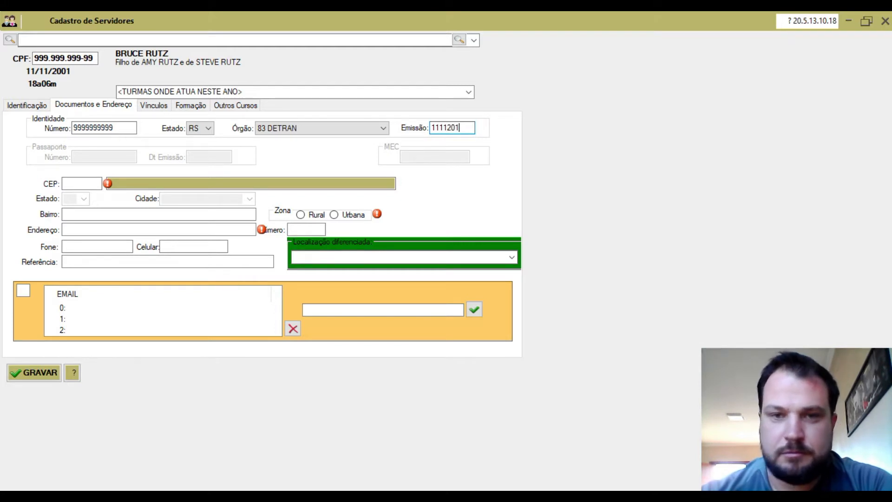
text(8)
key(Tab)
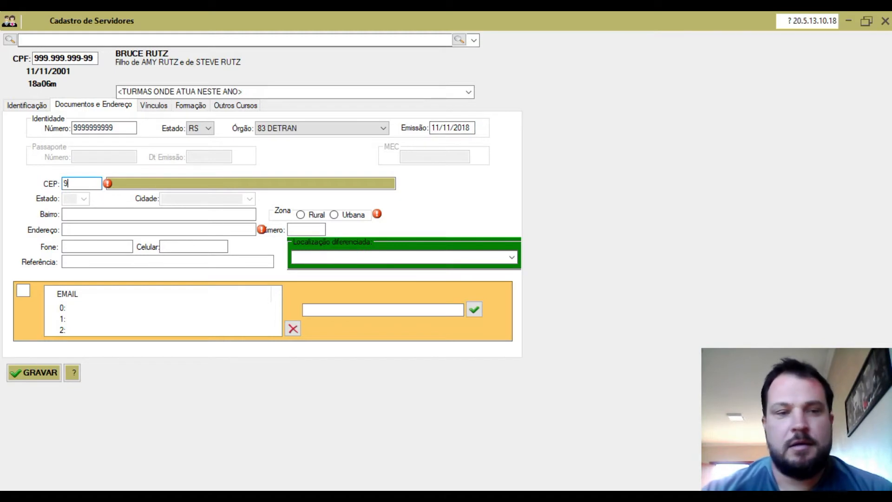
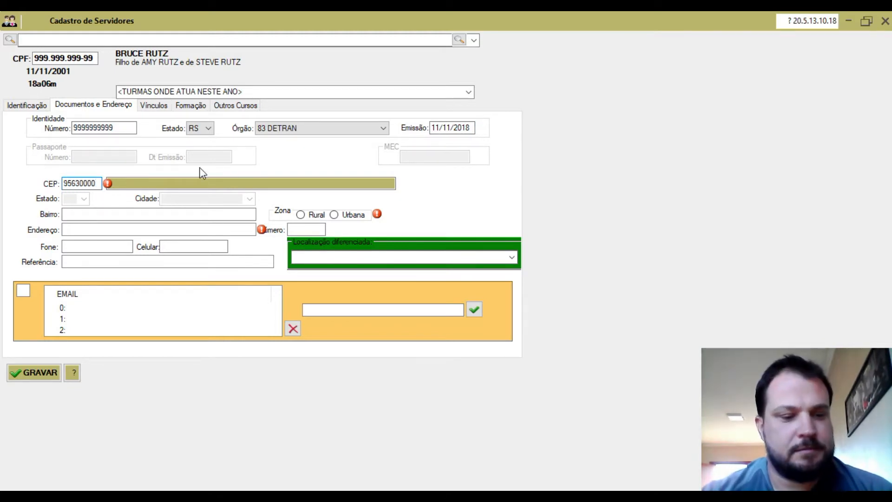
Step: Enter the Urbana-zone home address in Parobé with postal code, street, number and landline phone
key(Tab)
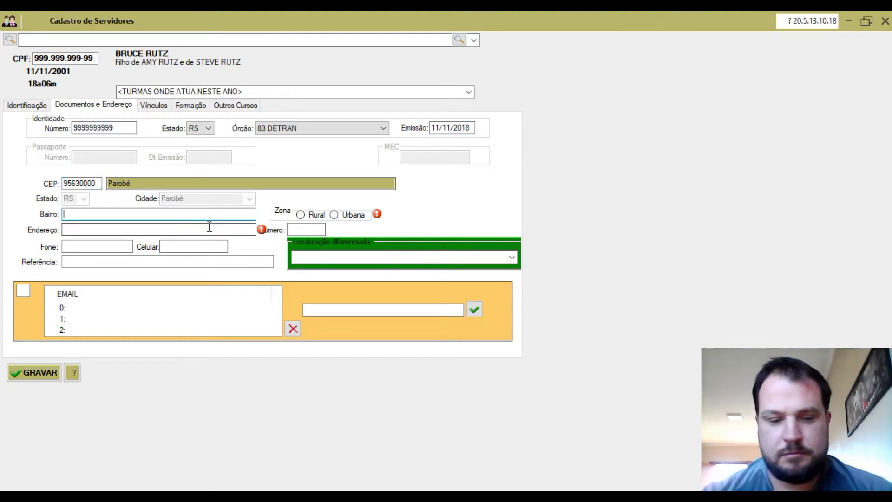
key(Caps_Lock)
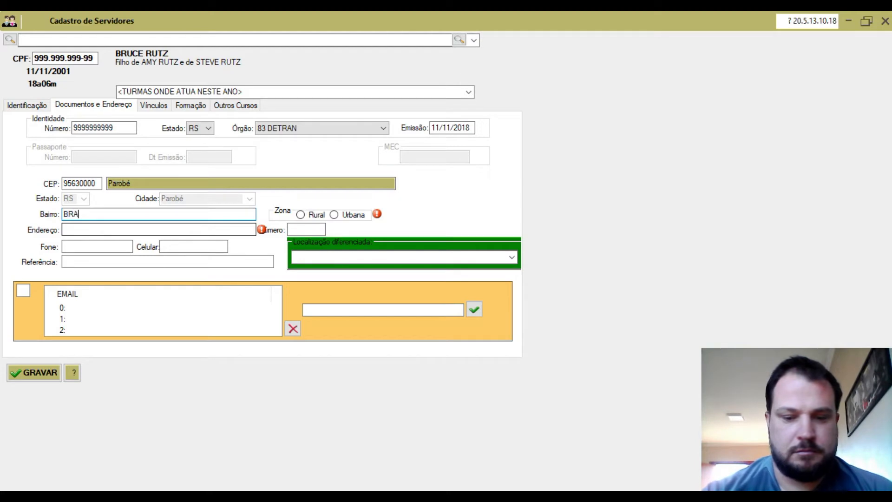
key(Tab)
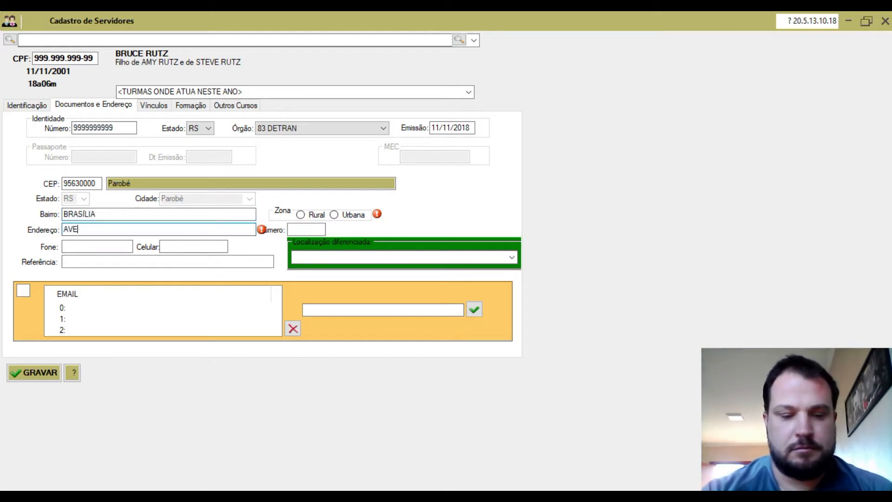
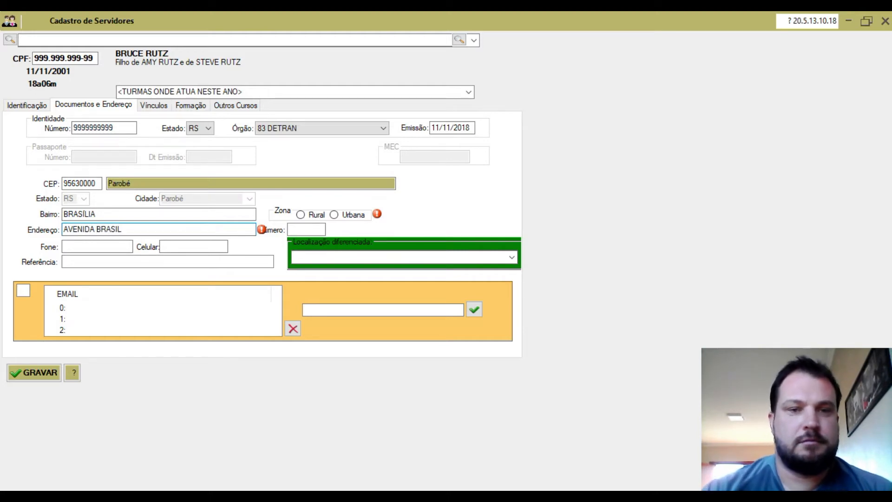
click(334, 215)
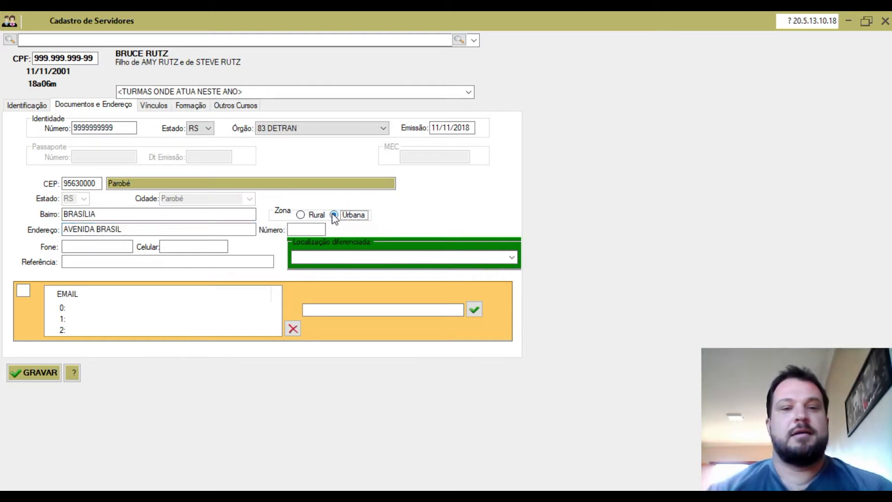
click(300, 216)
click(334, 215)
click(308, 229)
text(9)
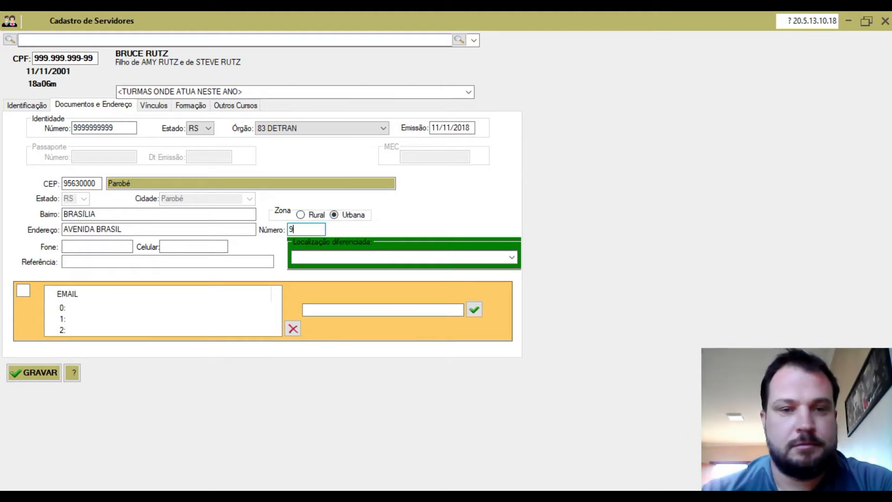
text(99)
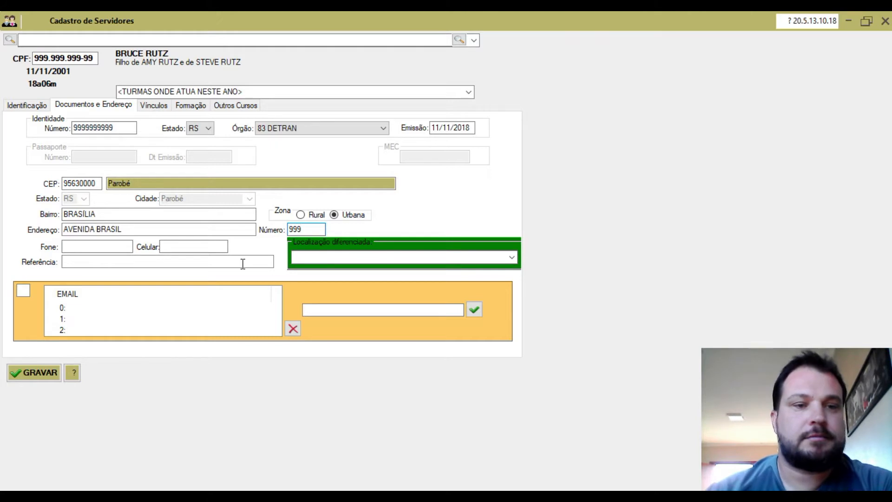
click(101, 246)
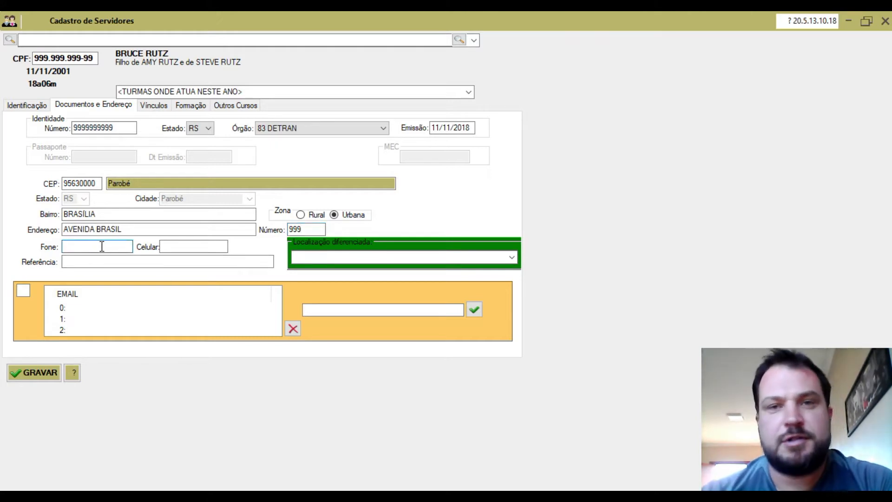
text(11 1 11111111)
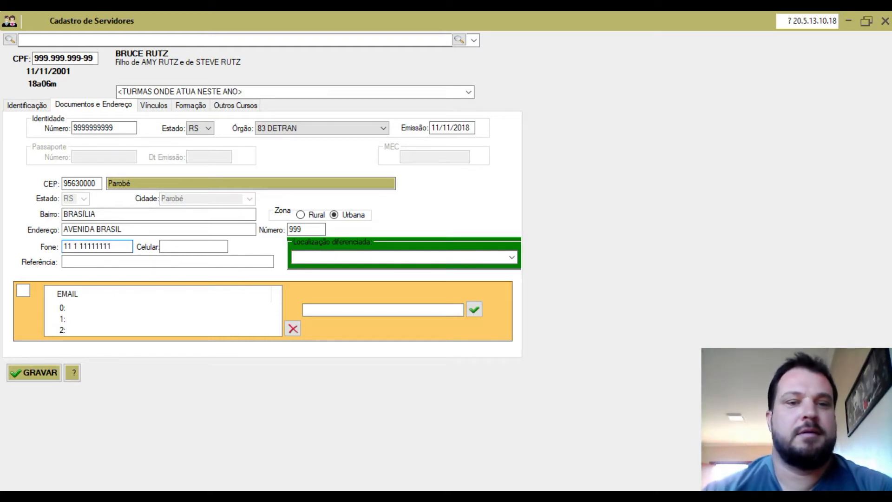
Step: Add the staff member's e-mail address to the e-mail list
click(120, 309)
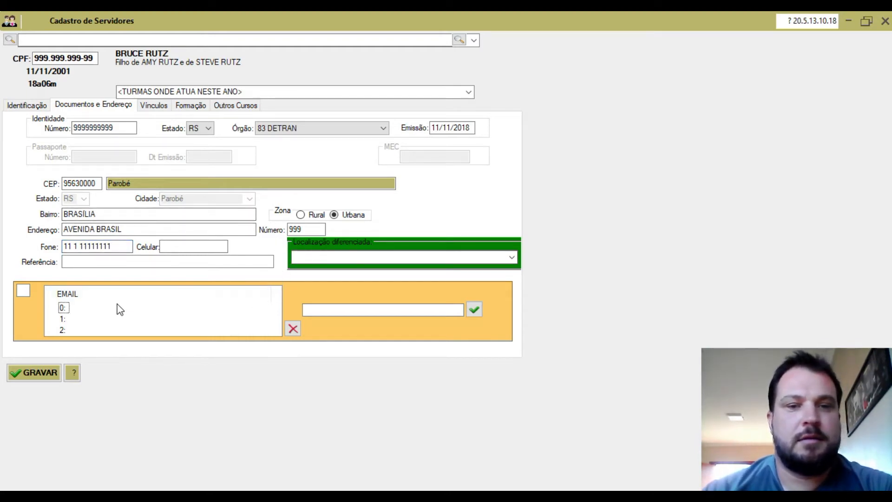
click(63, 308)
click(314, 310)
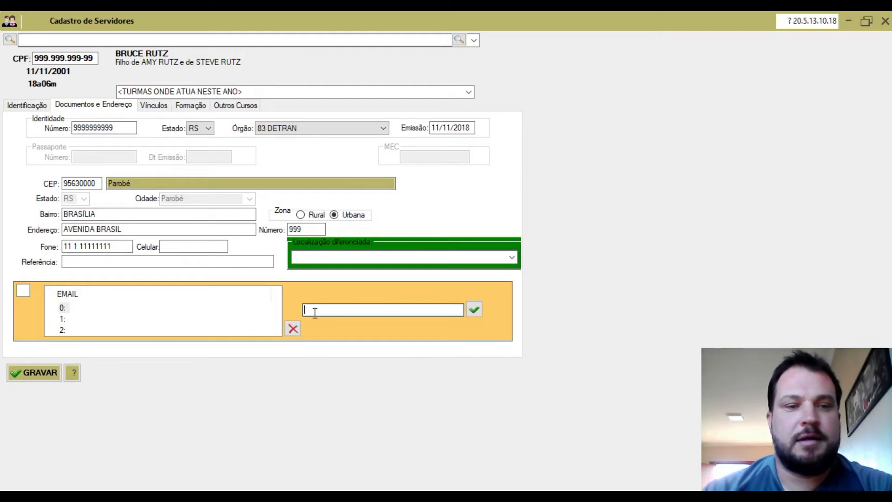
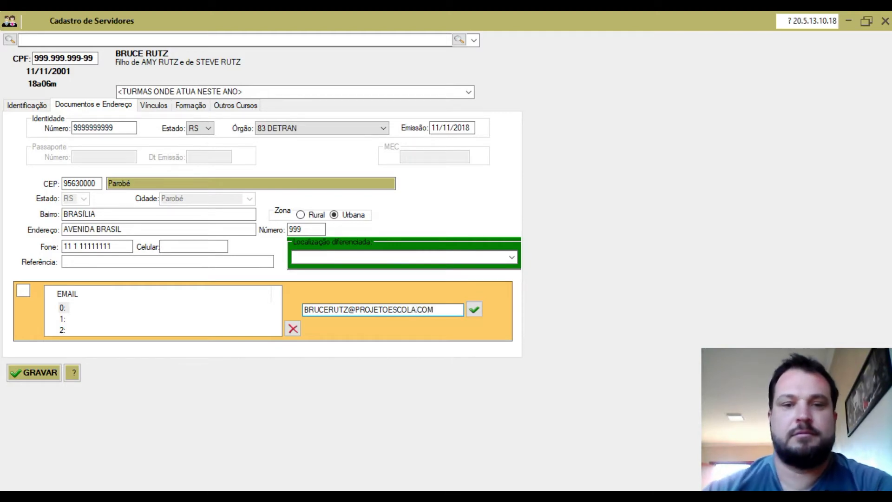
click(473, 310)
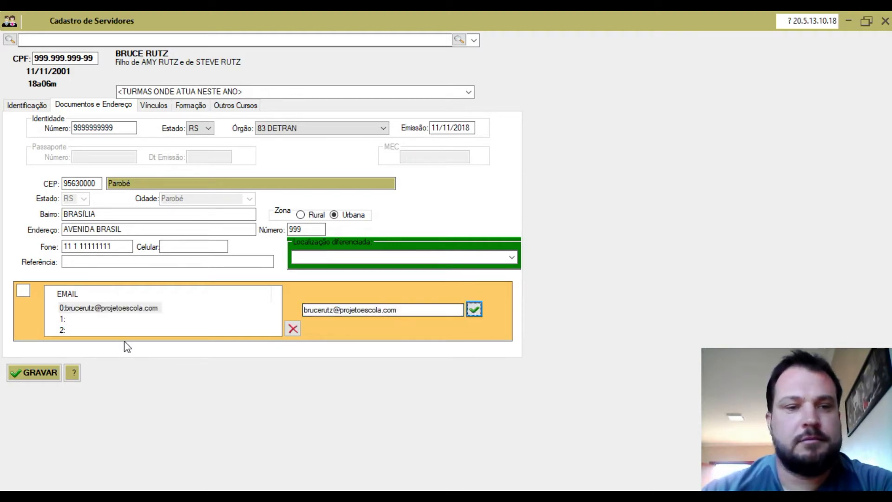
click(158, 111)
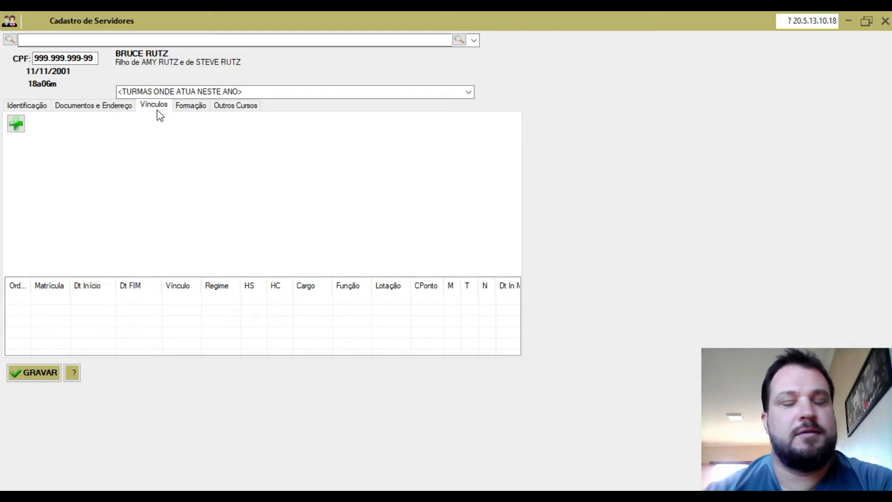
Step: Add Vínculo 1 with the registration number, its check digit and start date 11/01/2020
click(16, 124)
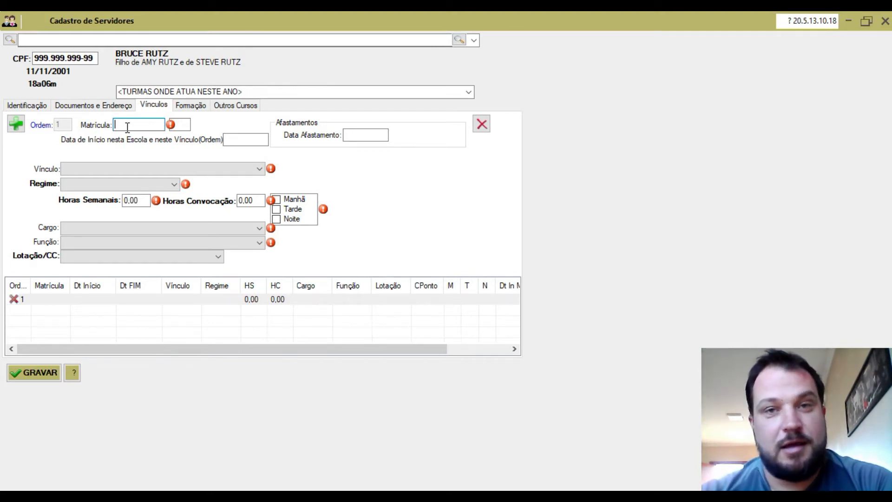
text(999999)
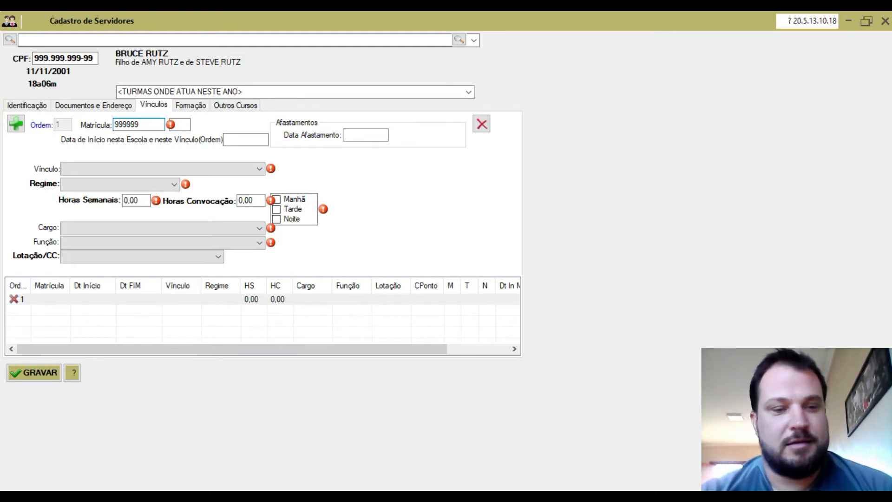
key(Tab)
text(9)
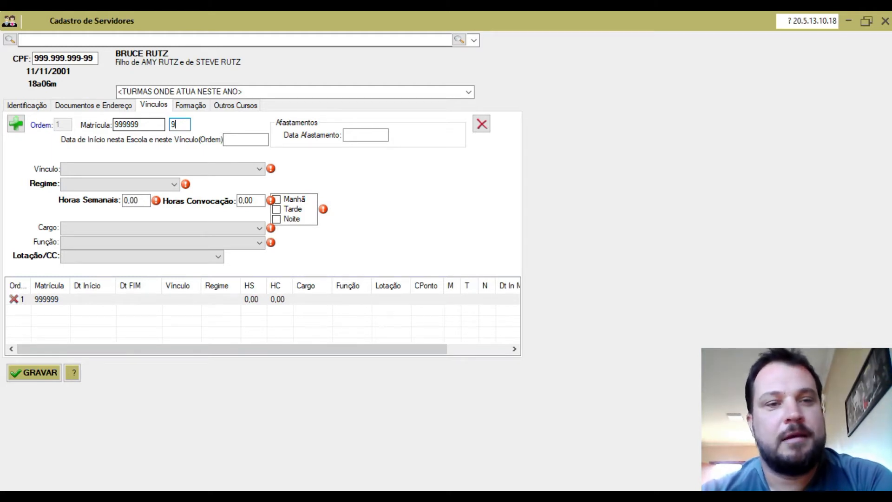
click(239, 139)
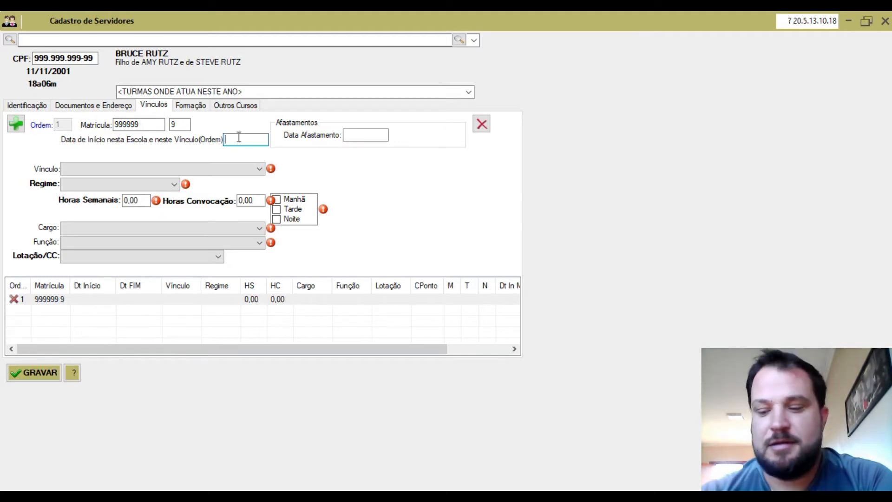
text(11)
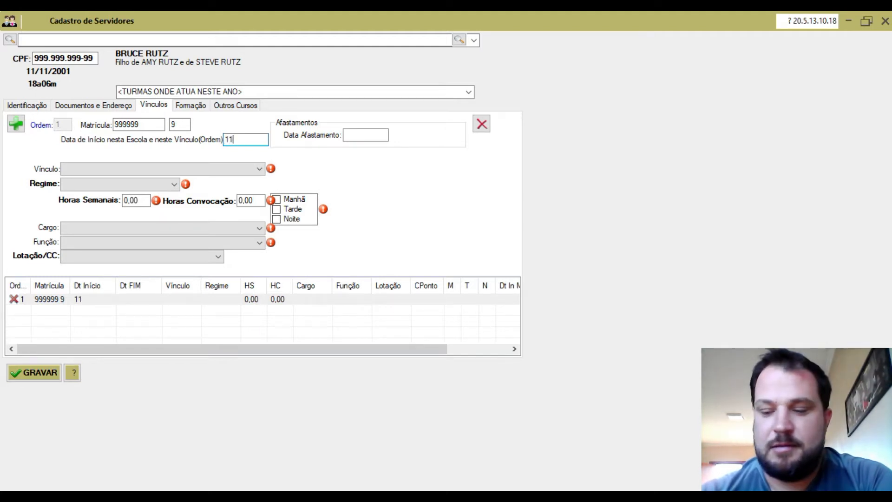
text(012020)
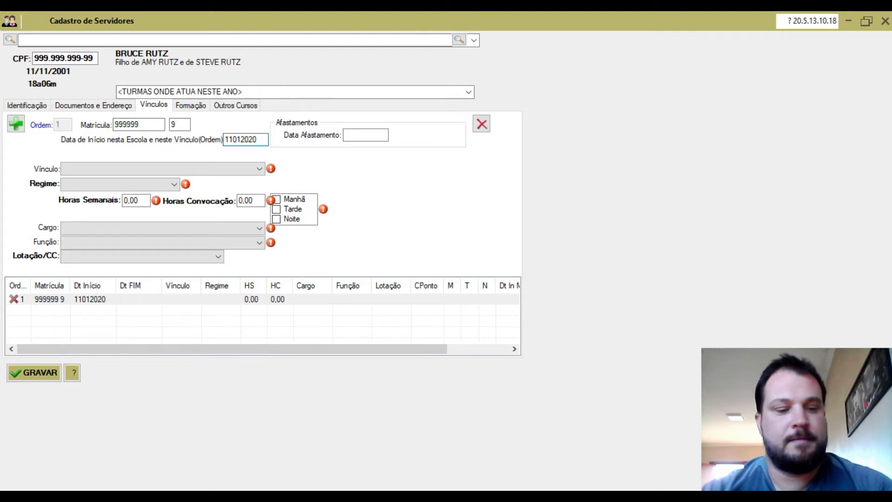
key(Tab)
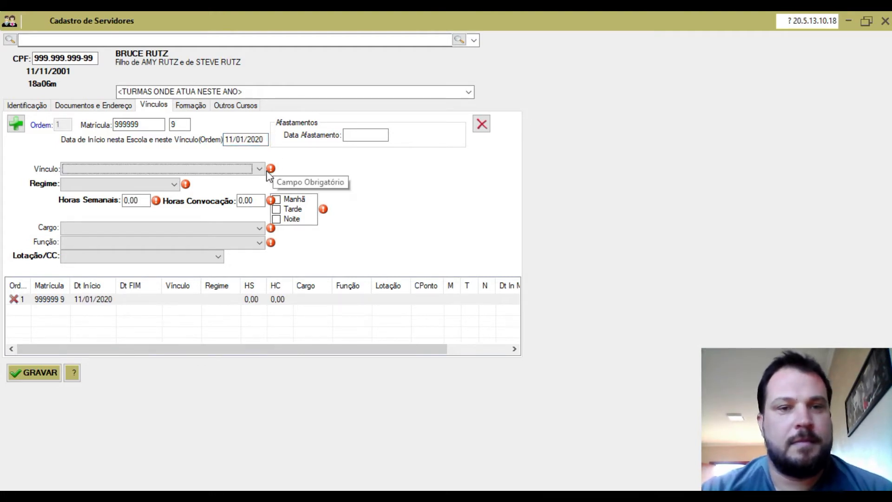
Step: Set the Vínculo to Concursado, Regime Efetivo/Concursado/Estável, 20 weekly hours, Manhã shift
click(263, 171)
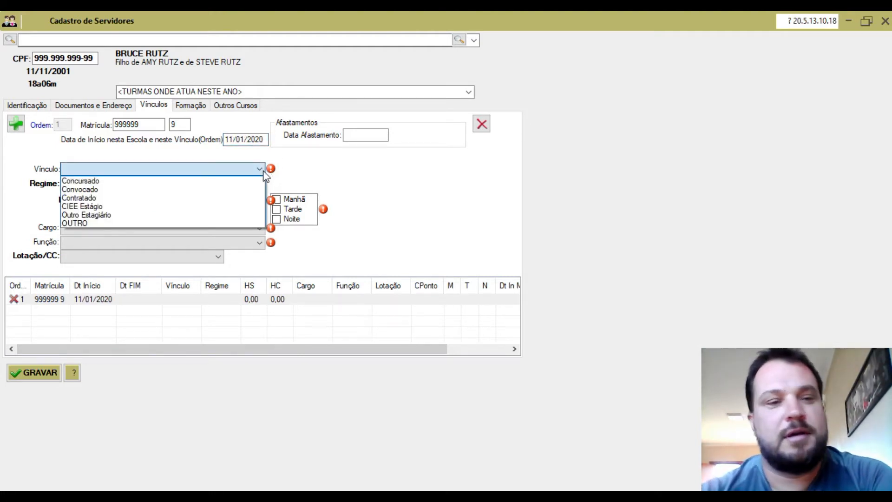
click(97, 224)
click(154, 172)
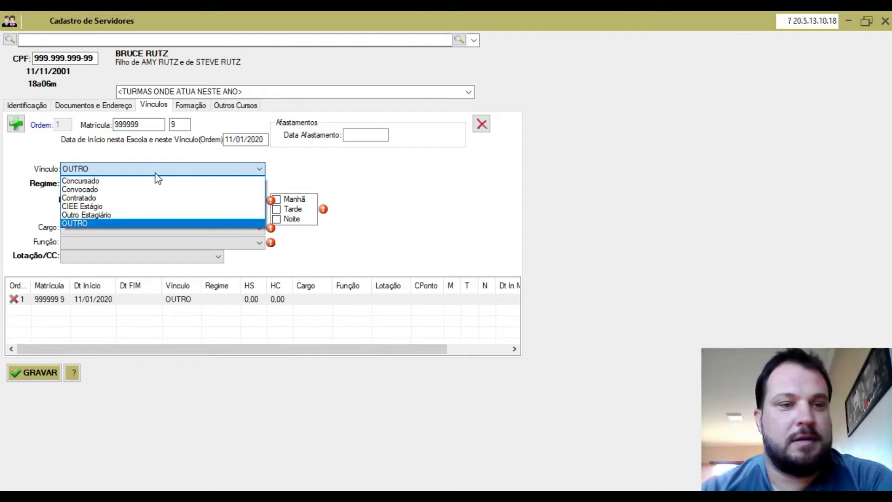
click(121, 185)
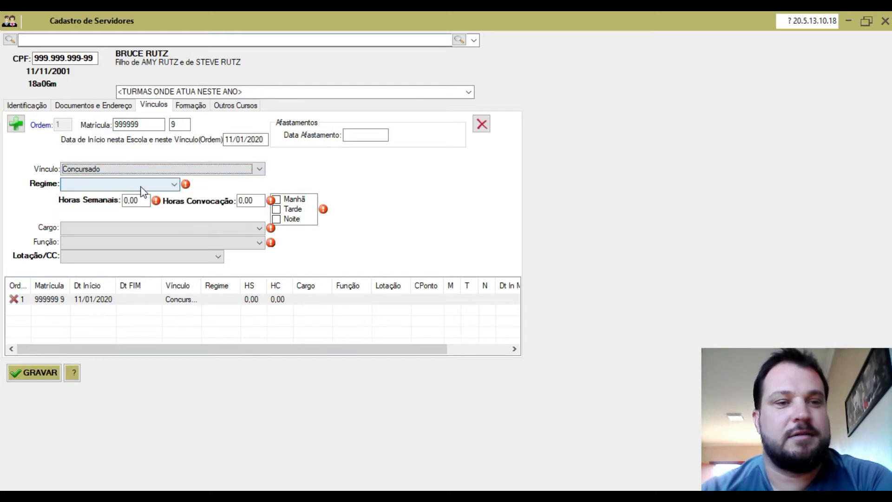
click(175, 186)
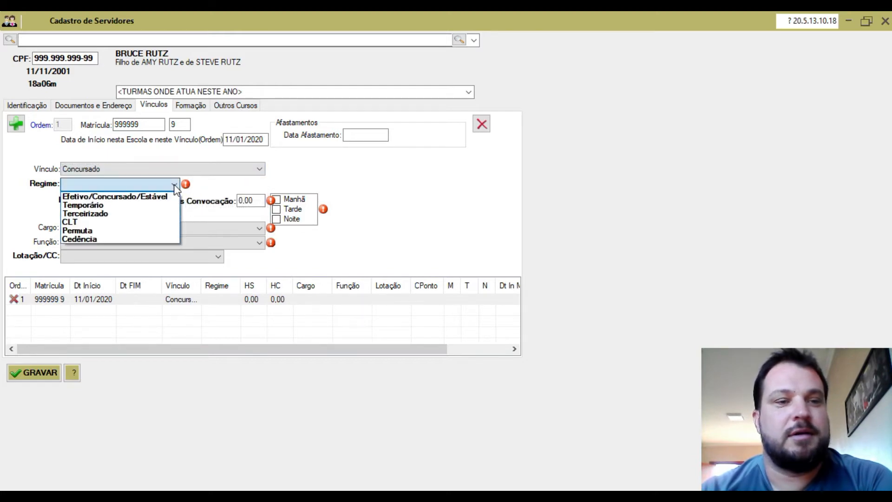
click(156, 201)
click(129, 200)
text(20)
click(258, 229)
click(280, 200)
click(281, 201)
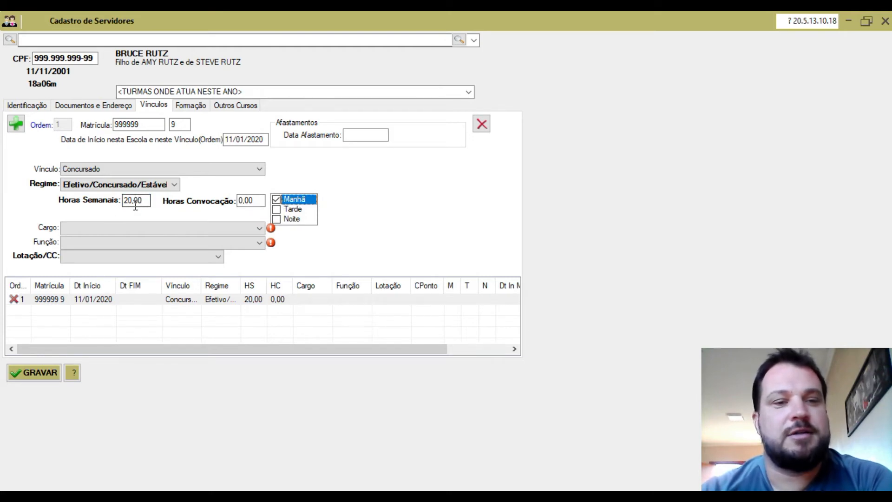
Step: Choose Professor as Cargo and Prof Séries Finais as Função
click(258, 229)
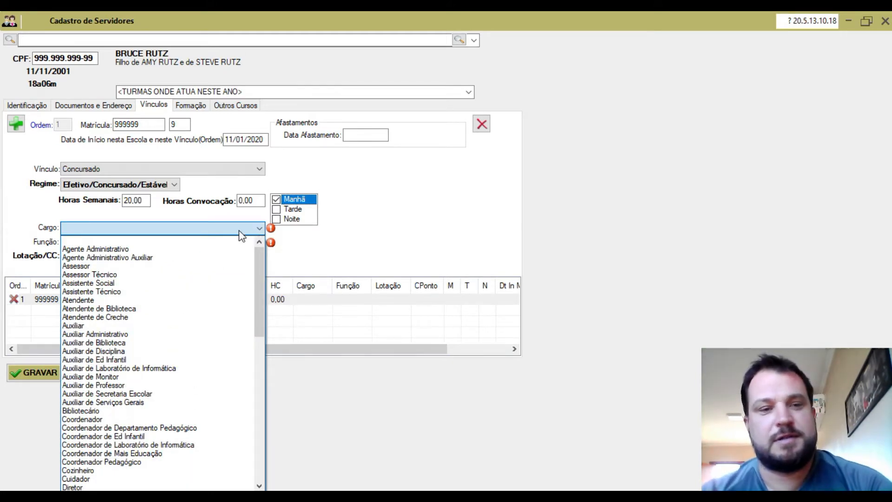
key(p)
drag(260, 326, 256, 400)
click(117, 409)
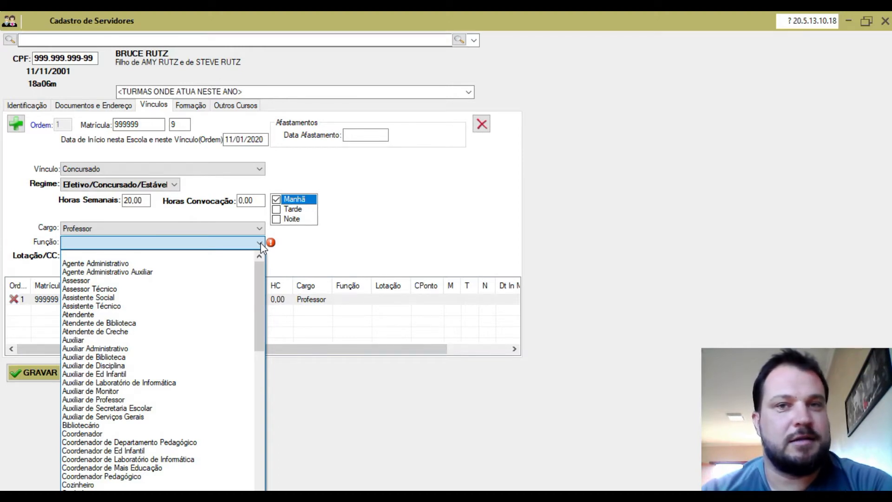
drag(259, 278, 251, 404)
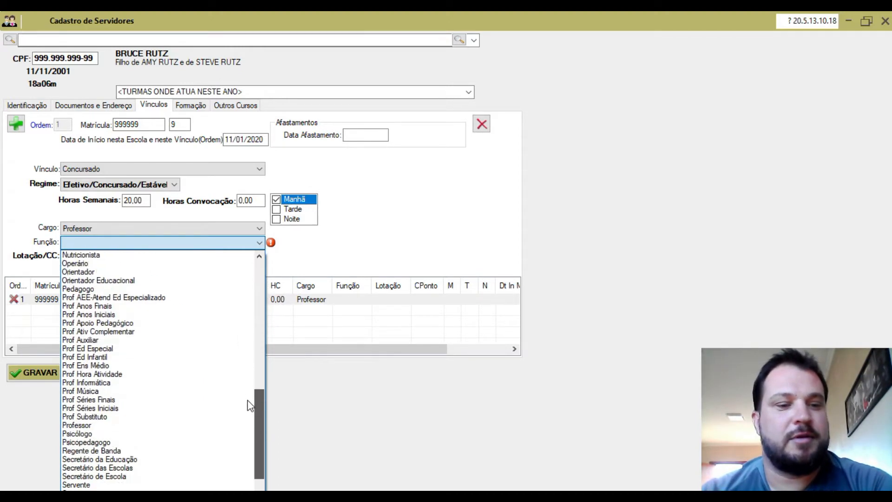
click(108, 400)
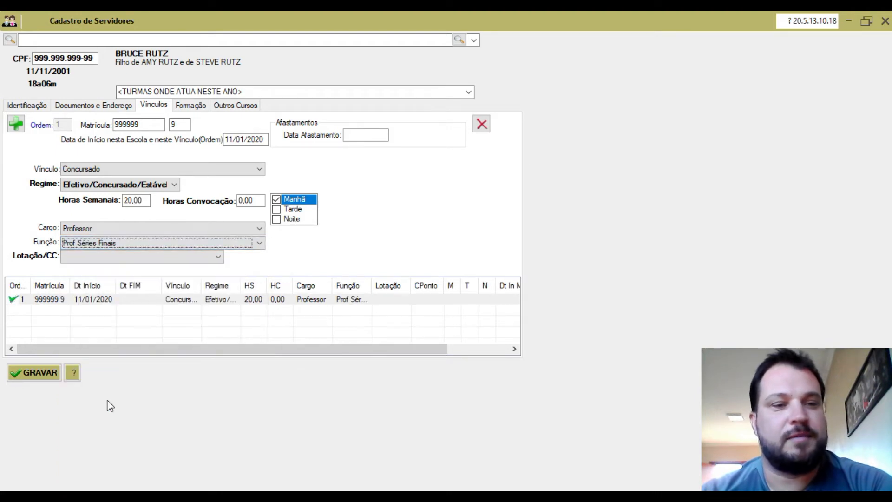
click(222, 260)
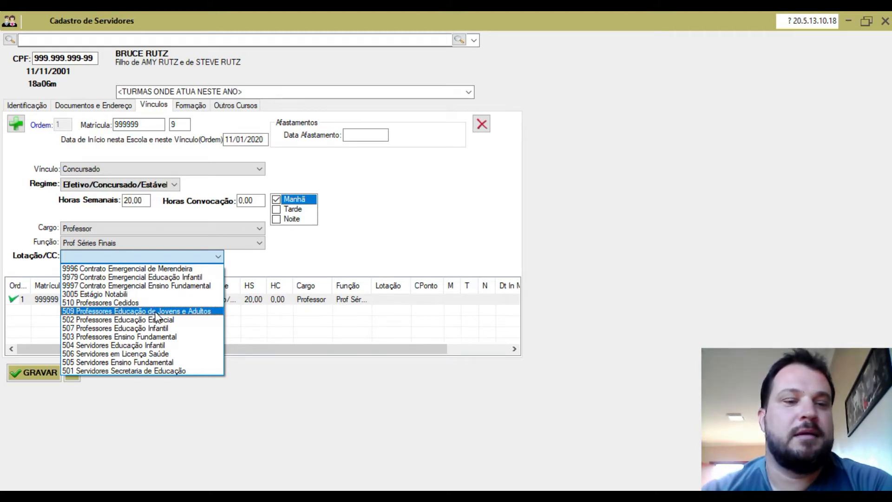
Step: Set Lotação/CC to 503 Professores Ensino Fundamental
click(155, 336)
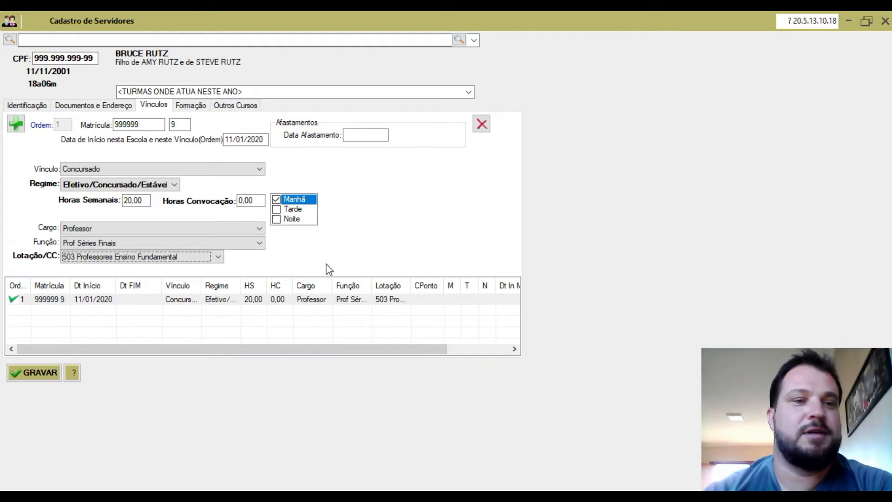
Step: Try Vínculo Convocado with Regime Temporário and 20 convocation hours instead of weekly hours
click(264, 170)
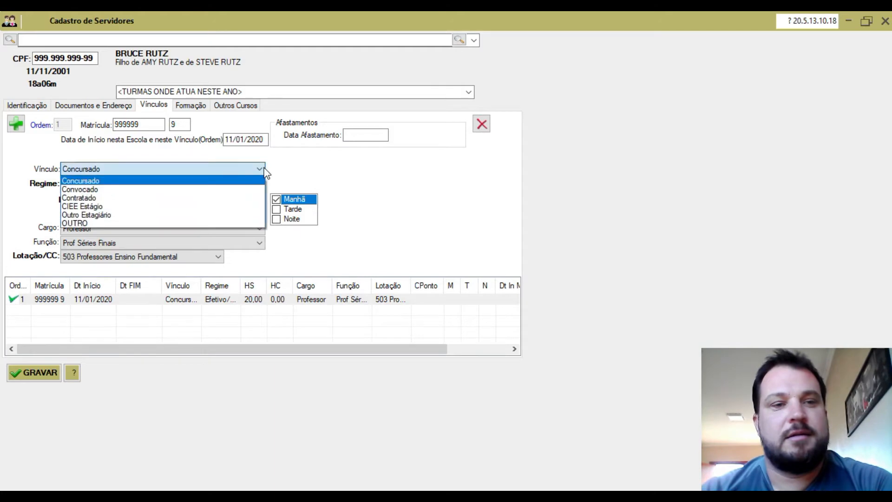
click(233, 191)
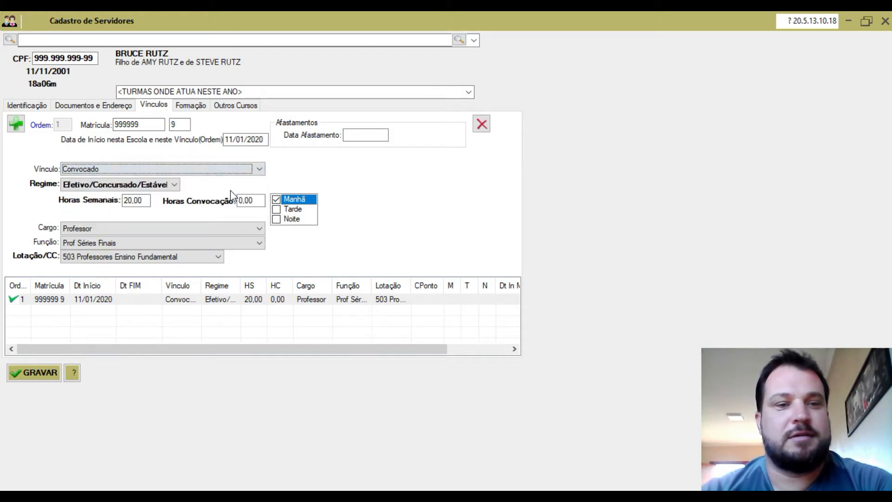
double_click(128, 200)
key(BackSpace)
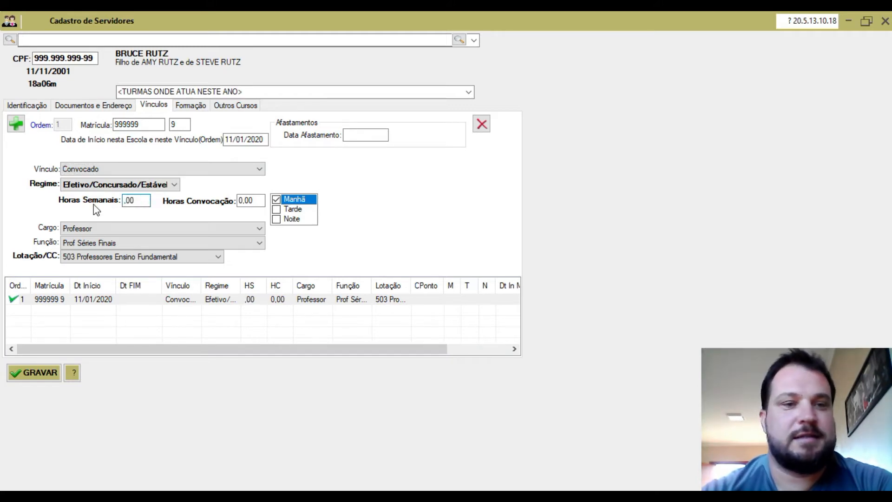
click(242, 201)
text(20)
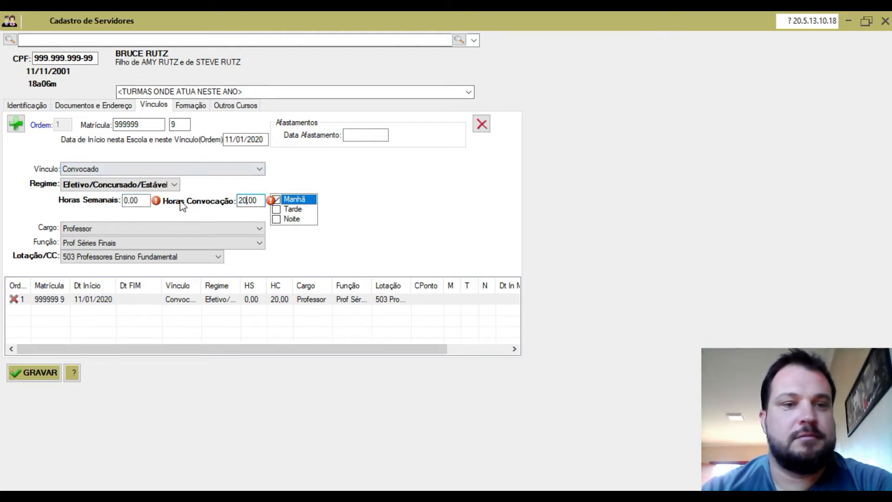
click(174, 185)
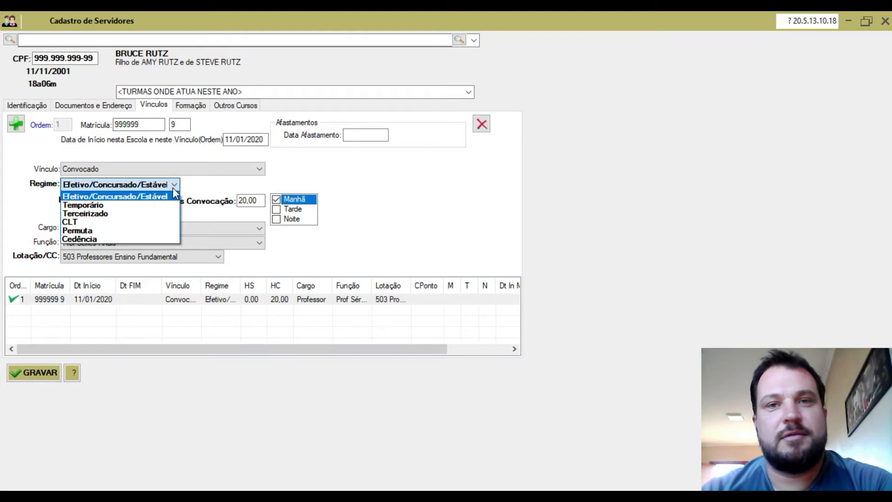
click(163, 207)
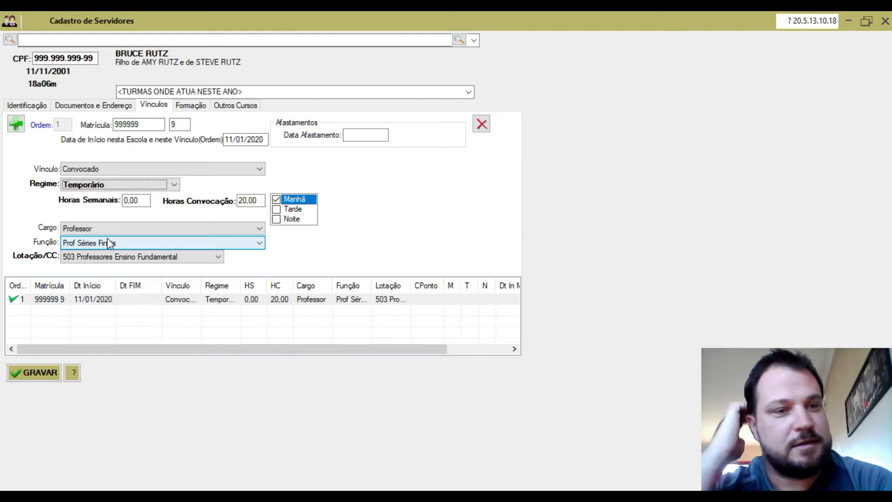
Step: Revert to Concursado, Efetivo/Concursado/Estável with 20 weekly hours
click(260, 169)
click(235, 182)
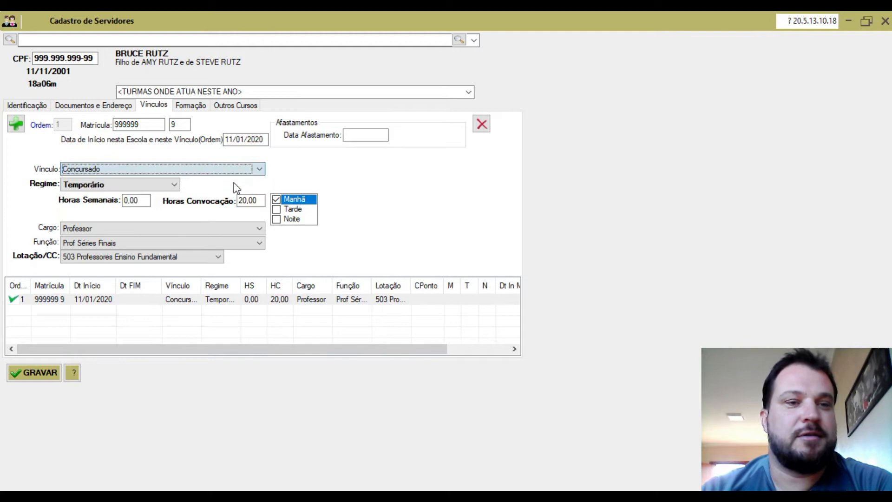
click(138, 185)
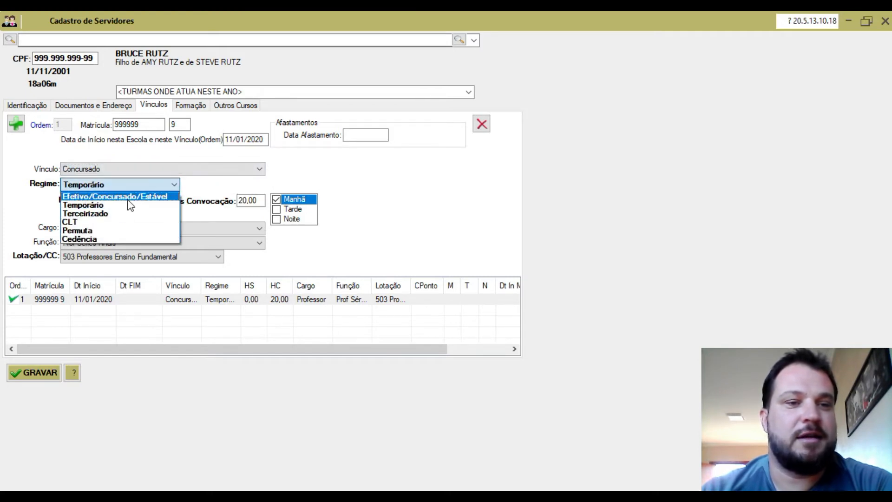
click(139, 196)
text(20)
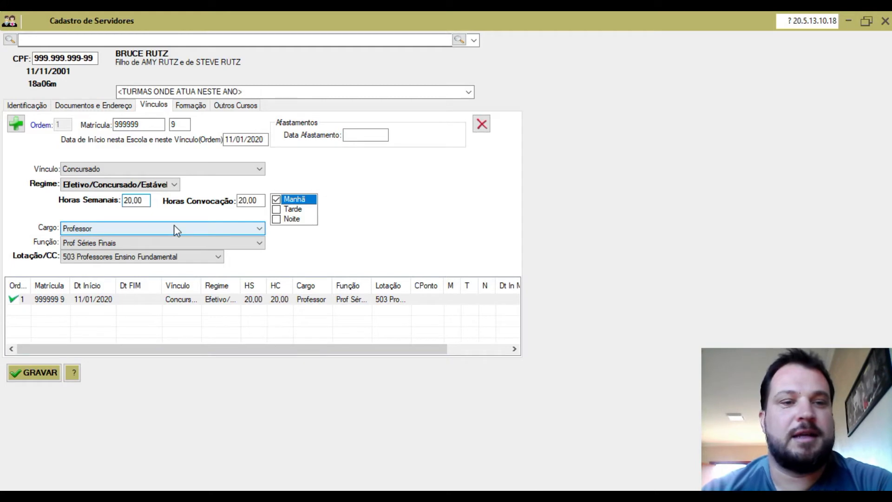
click(145, 198)
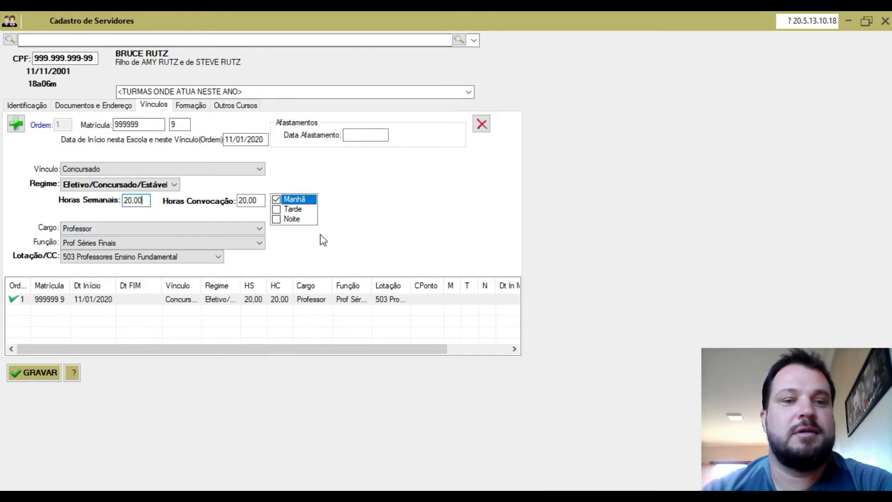
click(261, 197)
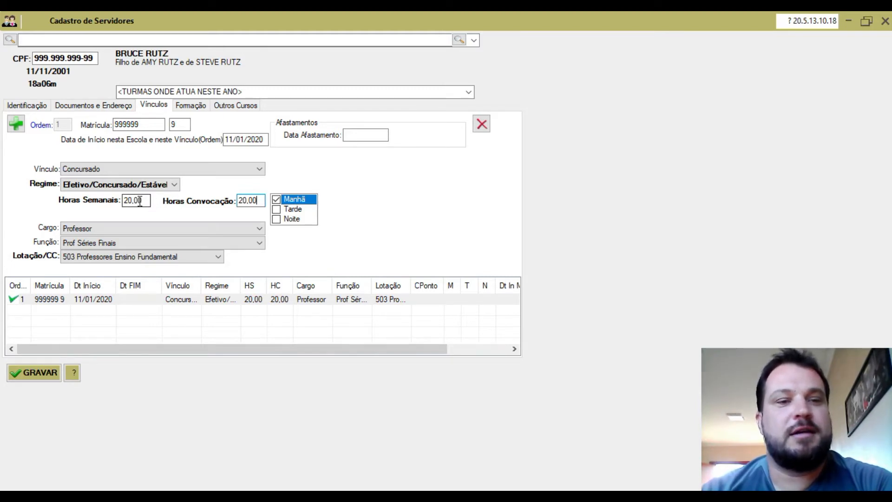
Step: Erase the 20,00 convocation hours so Horas Convocação reads 0,00
mouse_move(143, 201)
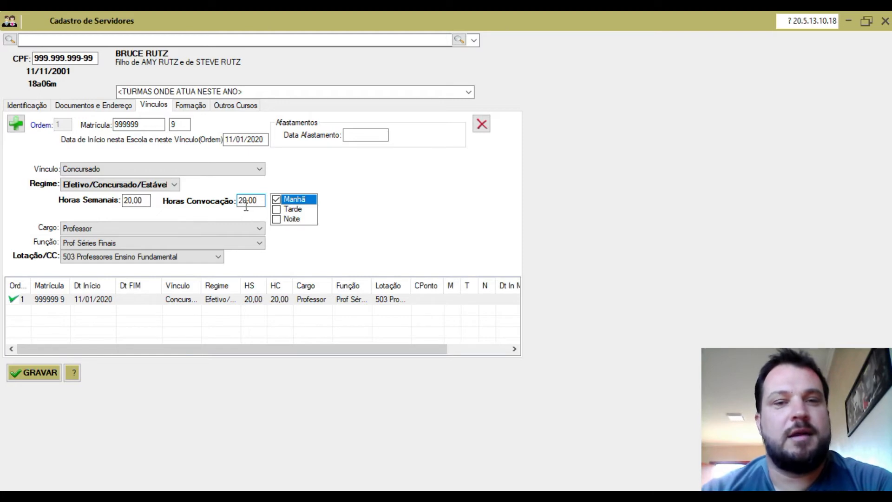
mouse_move(246, 206)
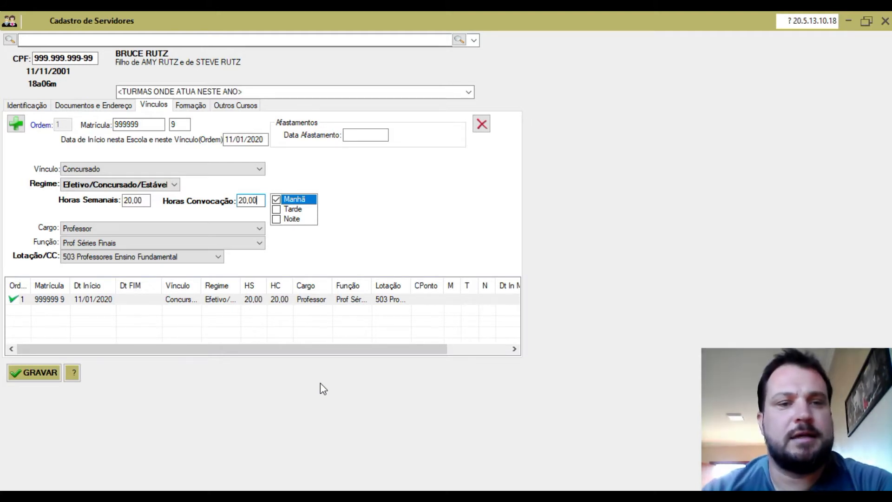
drag(261, 200, 193, 195)
key(BackSpace)
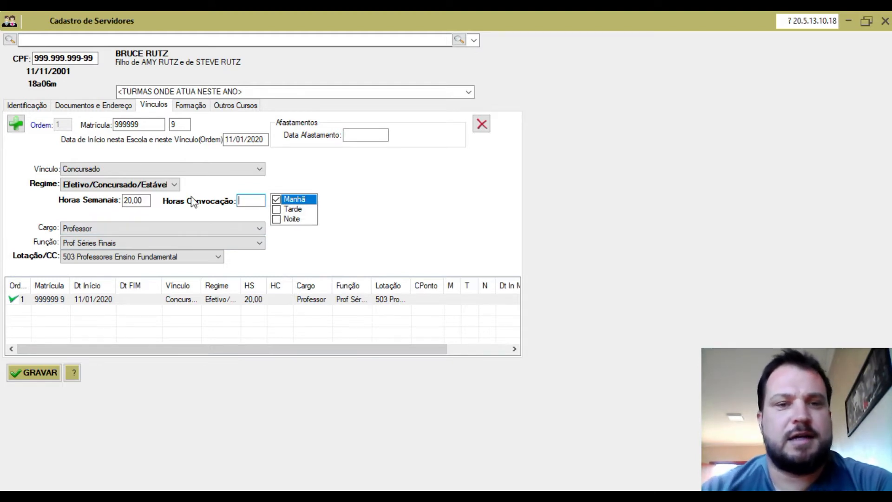
Step: Add a new Vínculo with its registration number, check digit and start date 11/02/2020
click(16, 124)
click(135, 124)
text(99999)
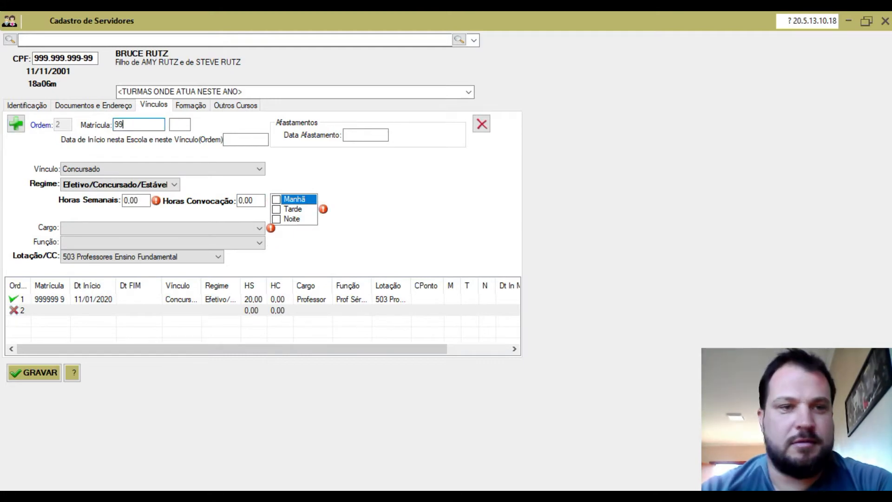
key(Tab)
text(9)
key(Tab)
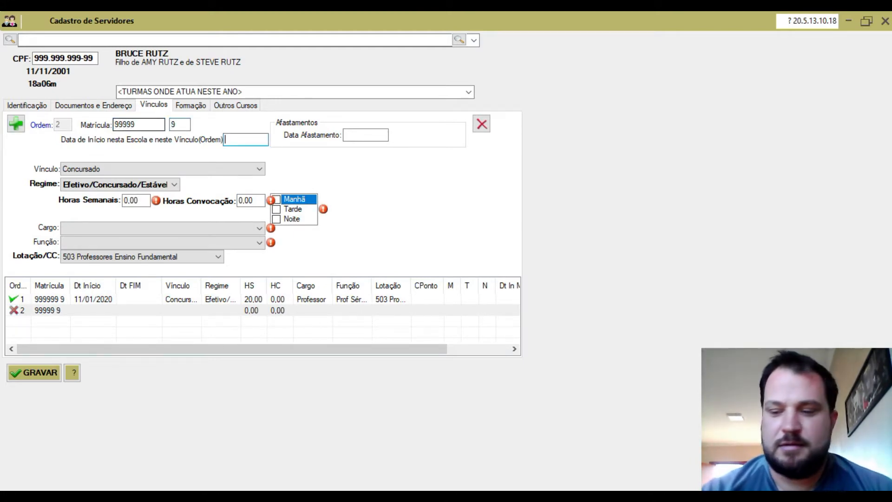
text(11/02/2020)
key(Tab)
Step: Make it Convocado, Temporário regime, 20 convocation hours, Tarde shift
click(132, 170)
click(130, 190)
click(124, 184)
click(124, 205)
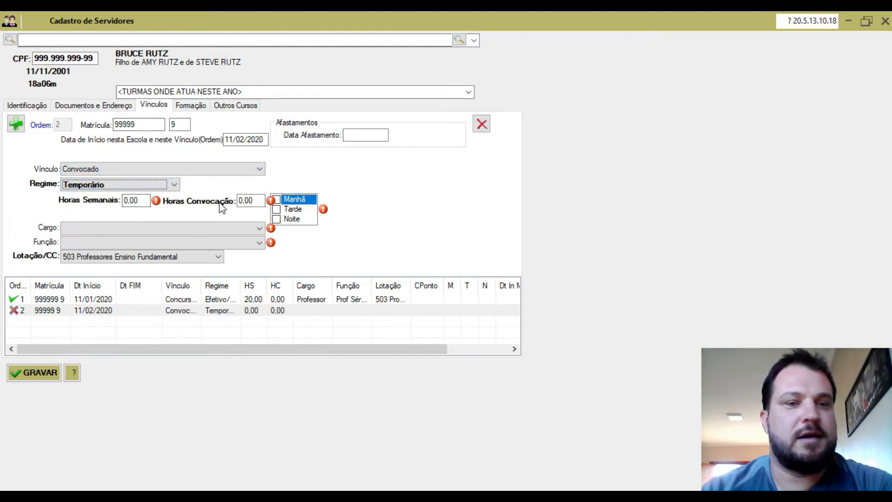
click(241, 200)
text(2)
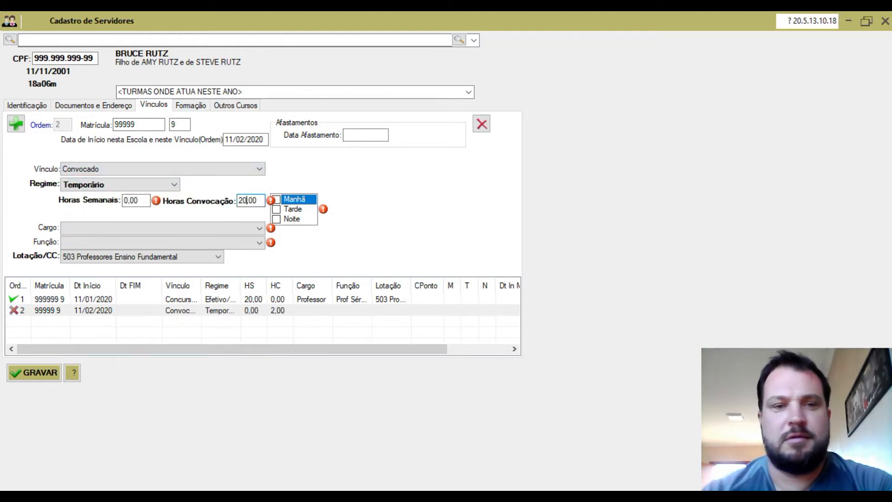
click(277, 212)
click(277, 210)
Step: Set the Cargo to Professor and the Função to Prof Séries Iniciais
click(259, 228)
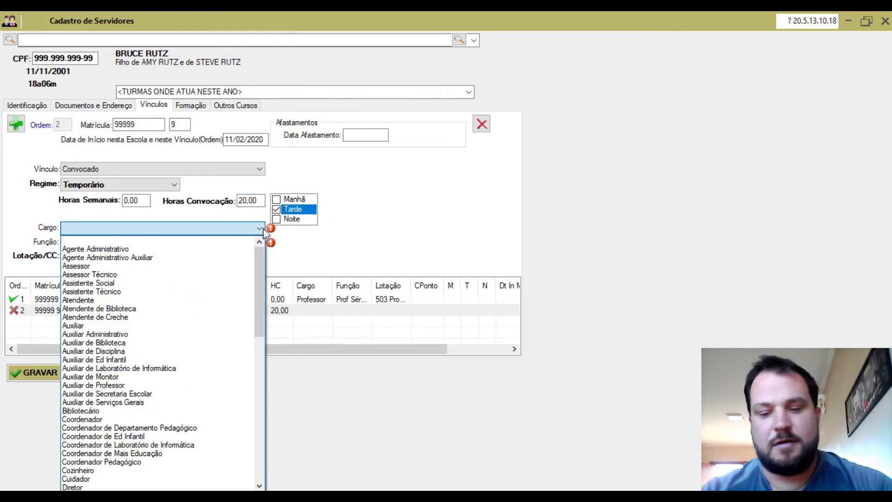
key(p)
scroll(208, 280, down, 7)
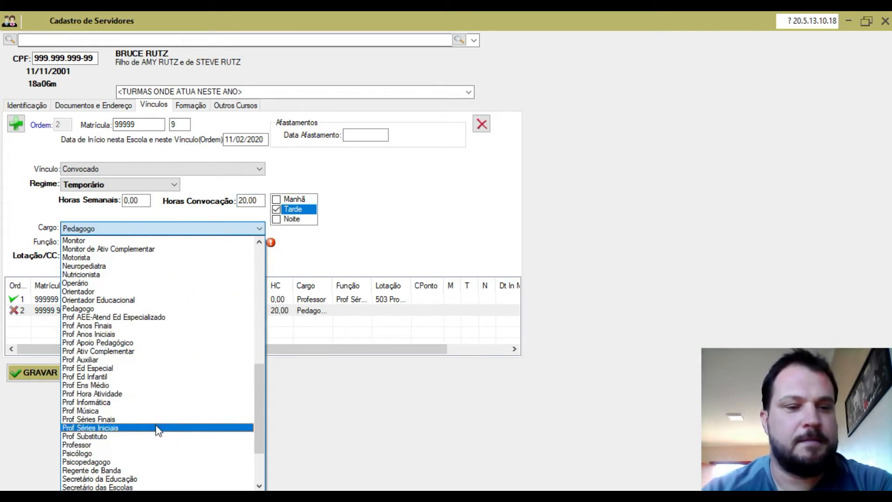
click(176, 445)
click(116, 468)
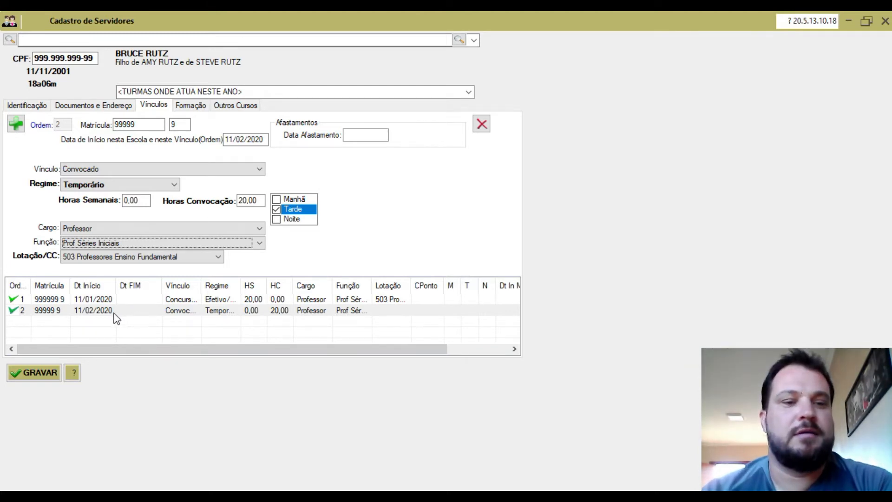
Step: Enter 11/04/2020 as the second Vínculo's Data Afastamento
click(365, 135)
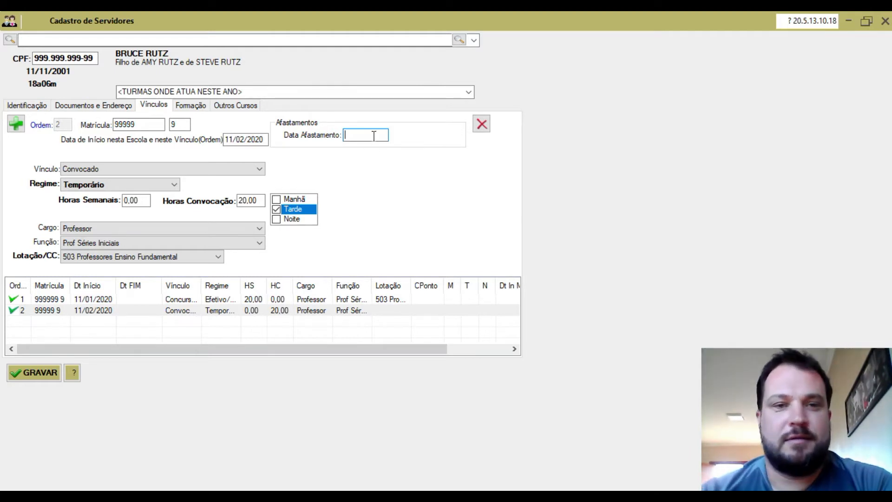
text(11)
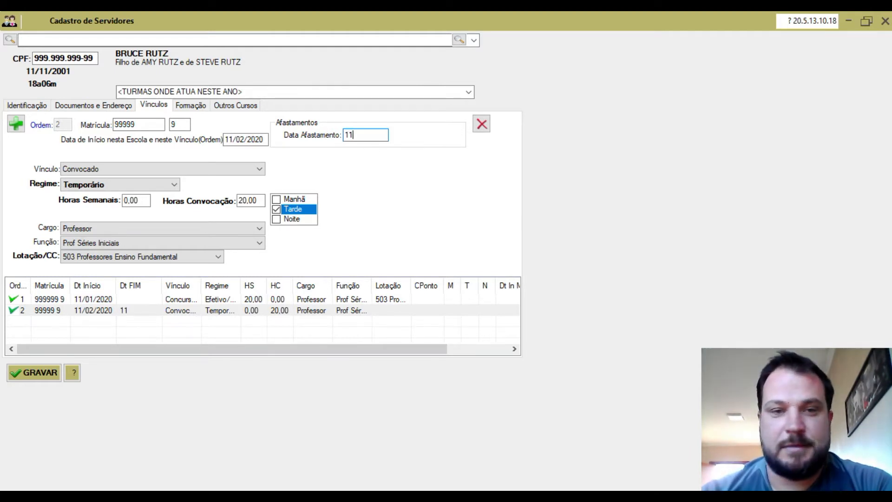
text(042020)
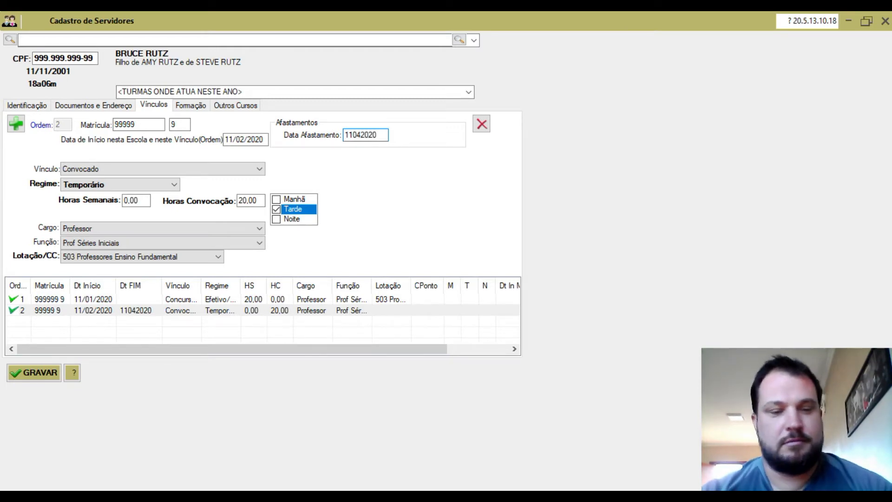
key(Tab)
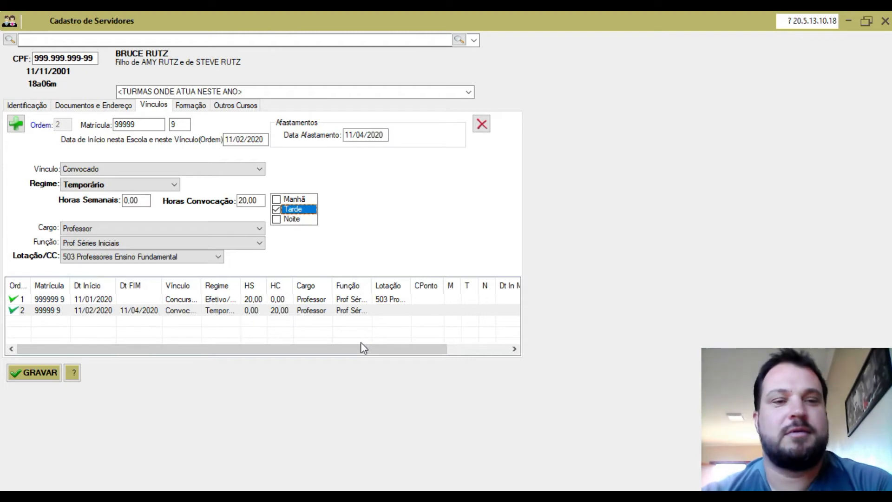
Step: Tick Manhã on the first Vínculo and set its Data Afastamento to 11/05/2020
click(147, 297)
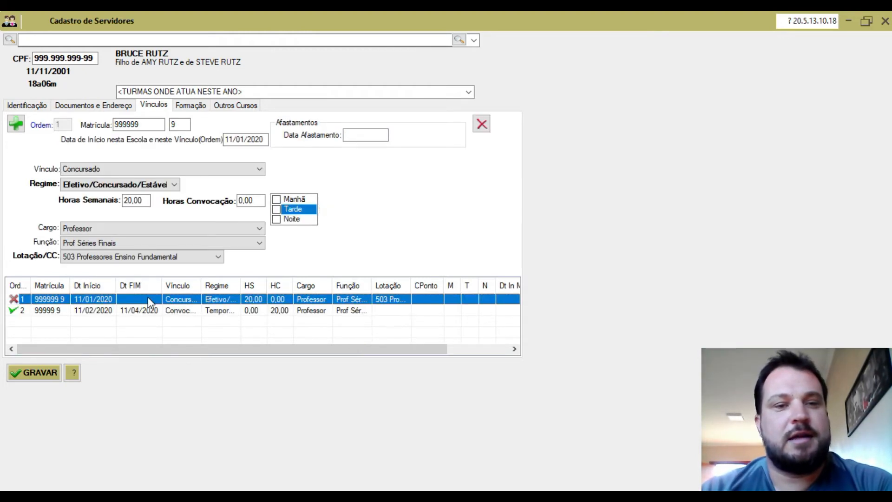
click(276, 198)
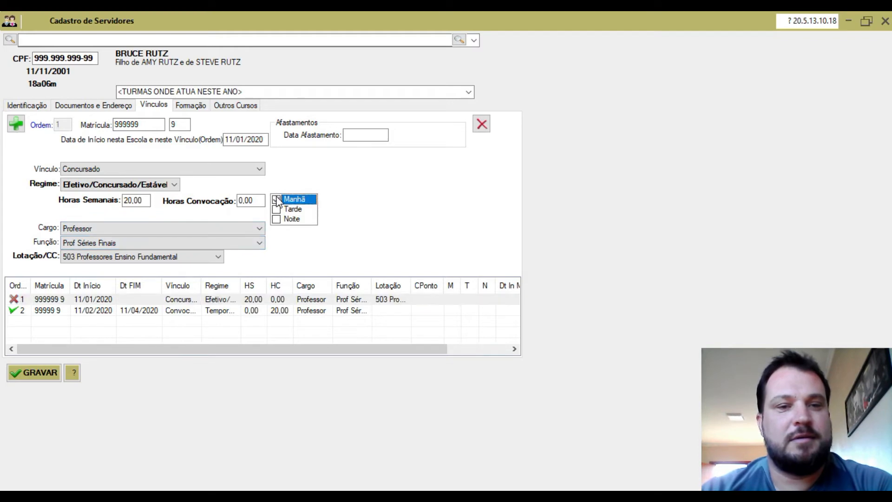
click(356, 137)
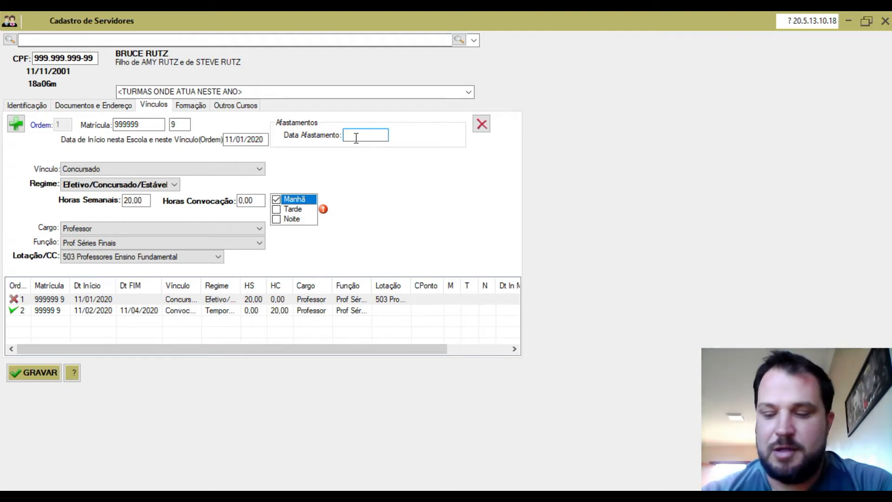
text(11/05/20)
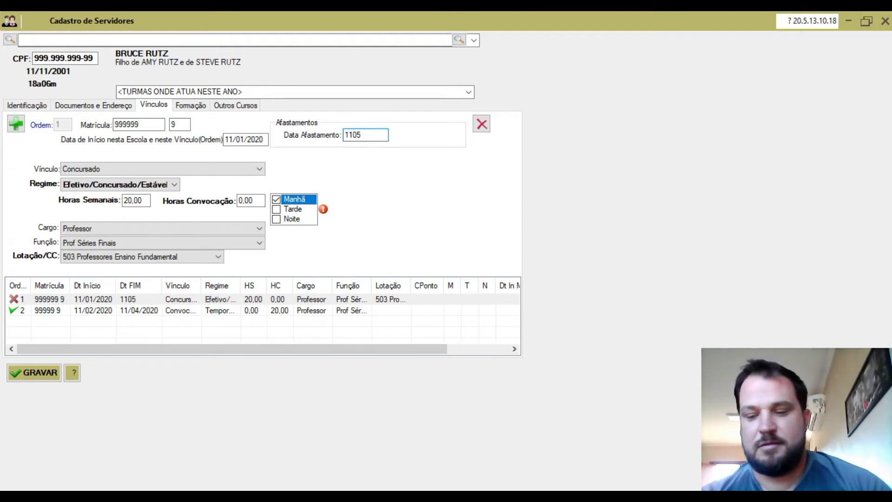
text(20)
key(Tab)
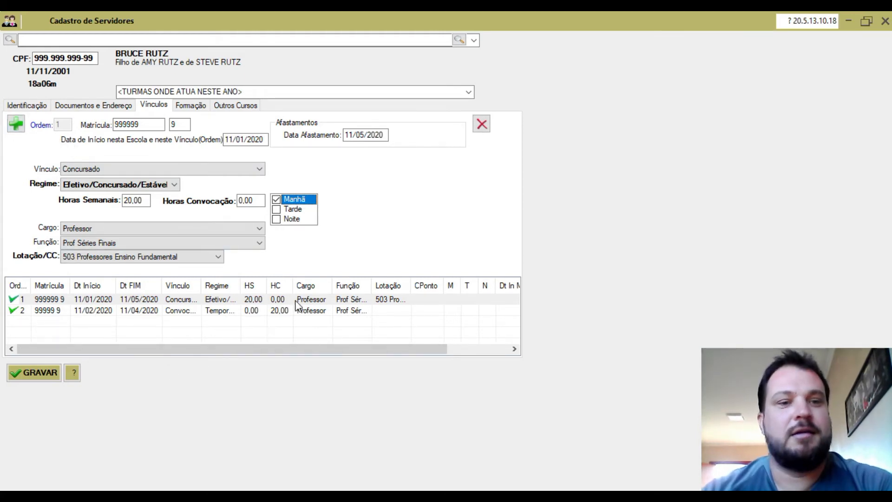
click(148, 302)
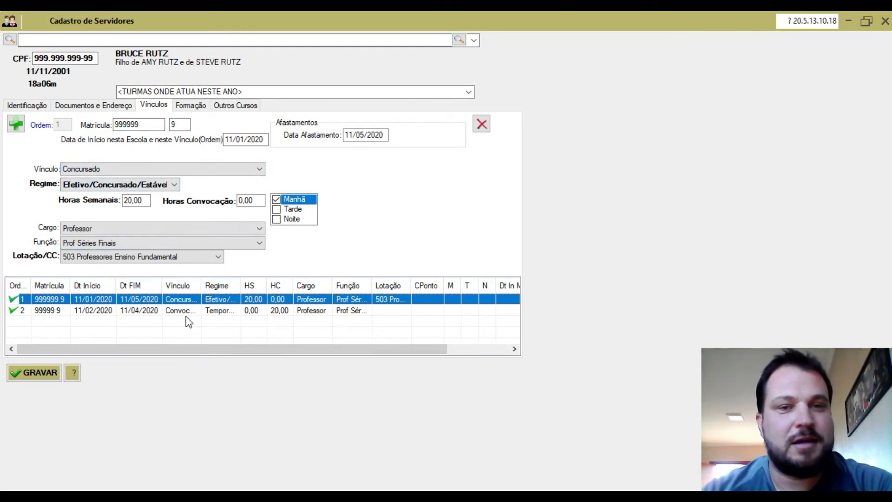
Step: Erase the first Vínculo's 11/05/2020 Data Afastamento and bring up its Função list
click(347, 136)
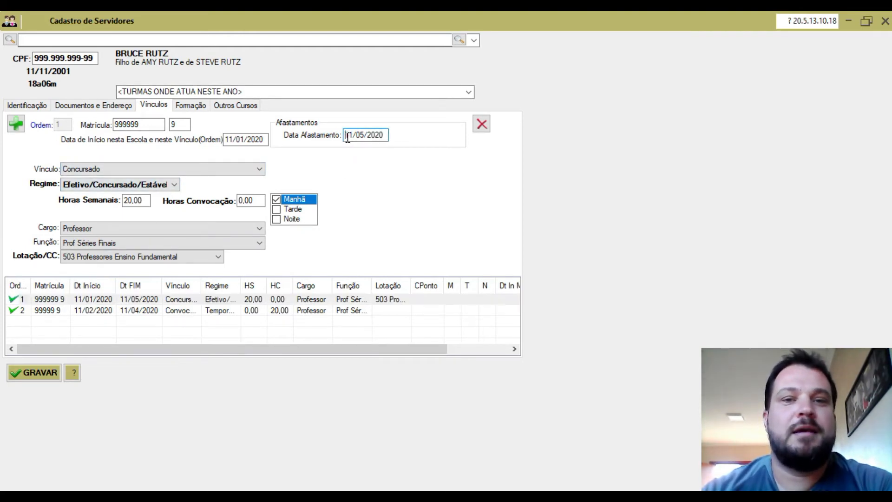
drag(347, 136, 385, 139)
key(Delete)
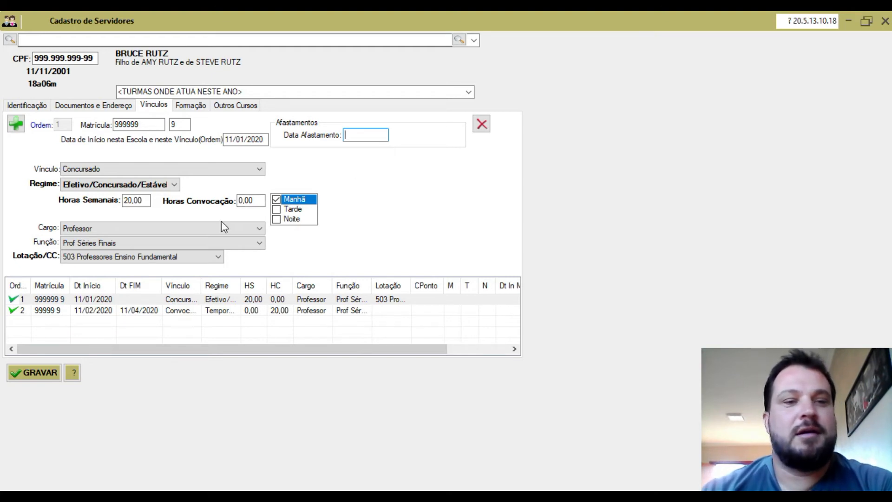
click(237, 242)
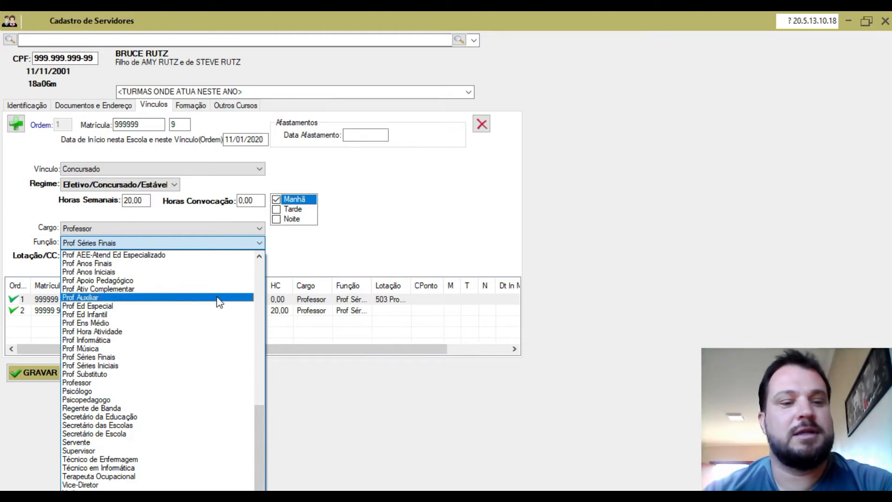
Step: Pick Diretor from the first Vínculo's Função list
scroll(219, 301, up, 6)
scroll(217, 301, up, 10)
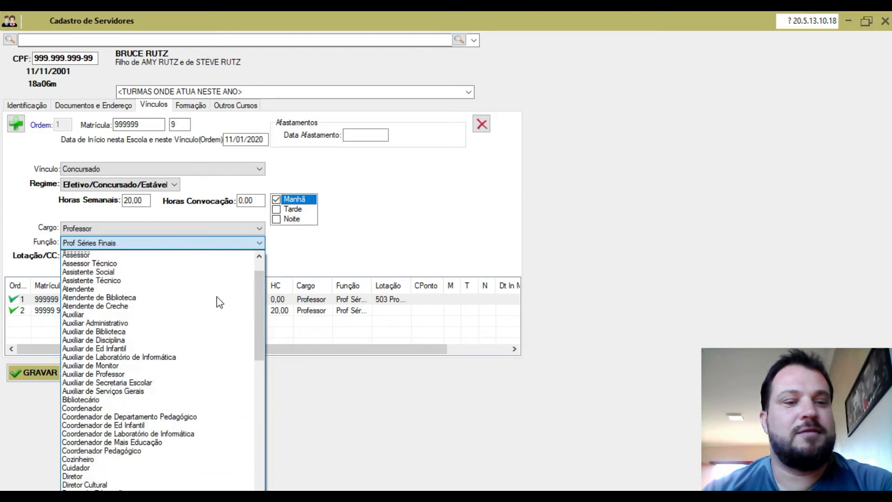
scroll(216, 296, down, 2)
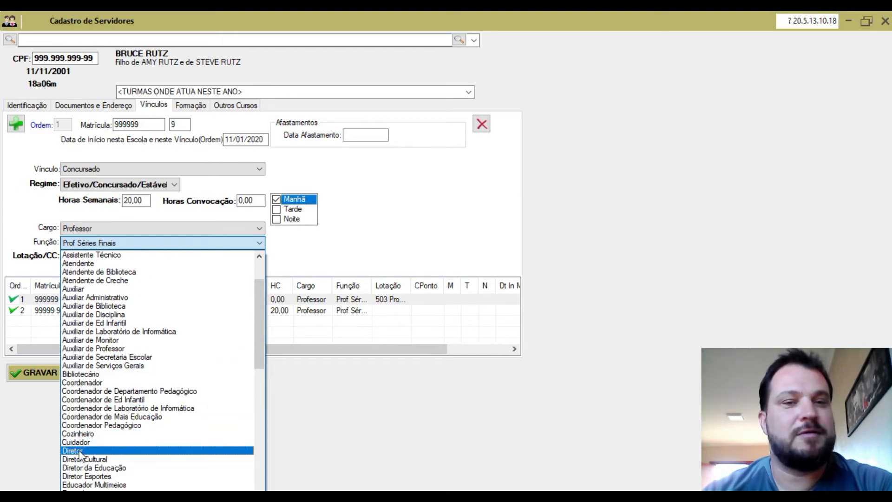
click(81, 450)
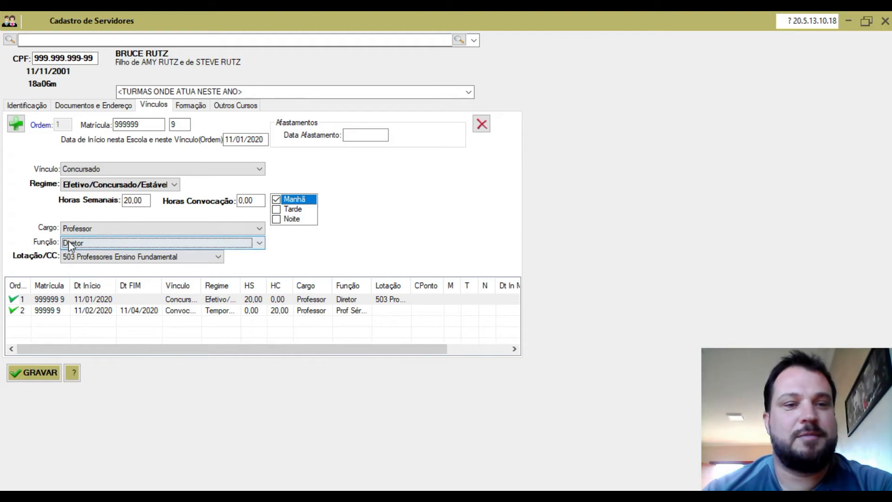
Step: Enter Data Afastamento 11/04/2020 on the first Vínculo and set Função to Prof Séries Iniciais
click(348, 135)
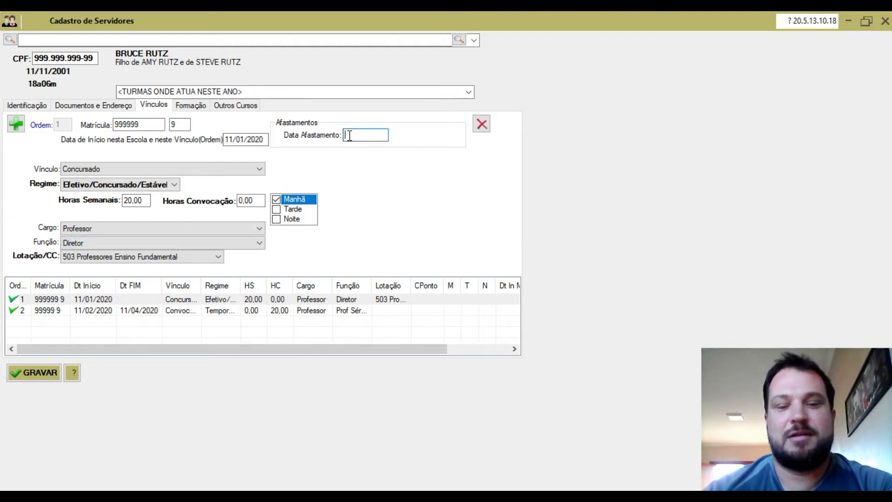
text(11/04/2020)
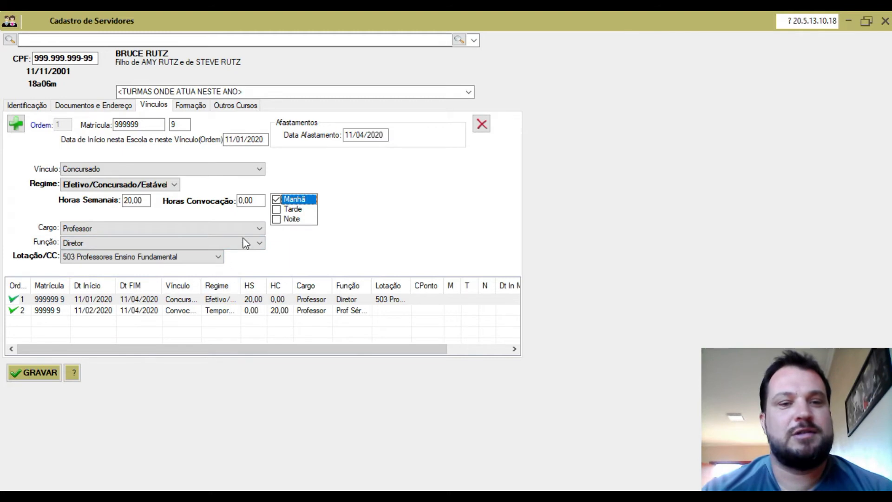
click(259, 243)
text(pro)
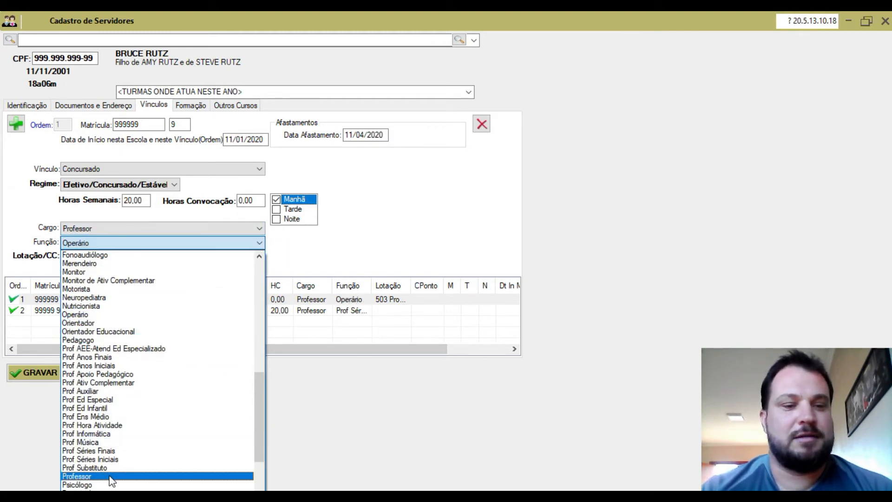
click(108, 460)
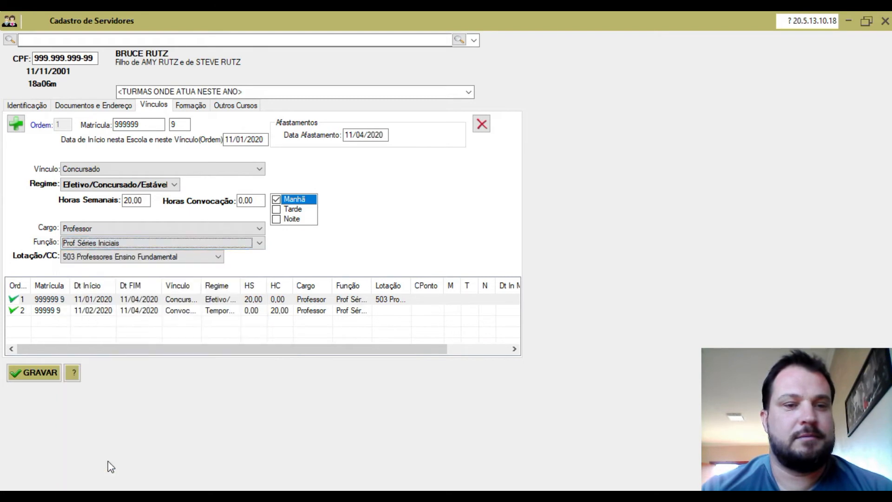
Step: Add a third Vínculo with its registration number, check digit and start date 01/05/2020
click(16, 124)
click(125, 125)
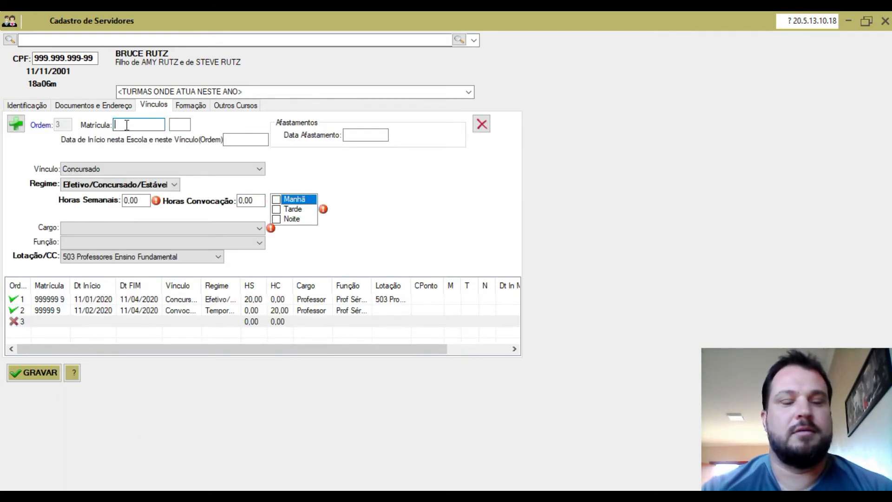
text(999999)
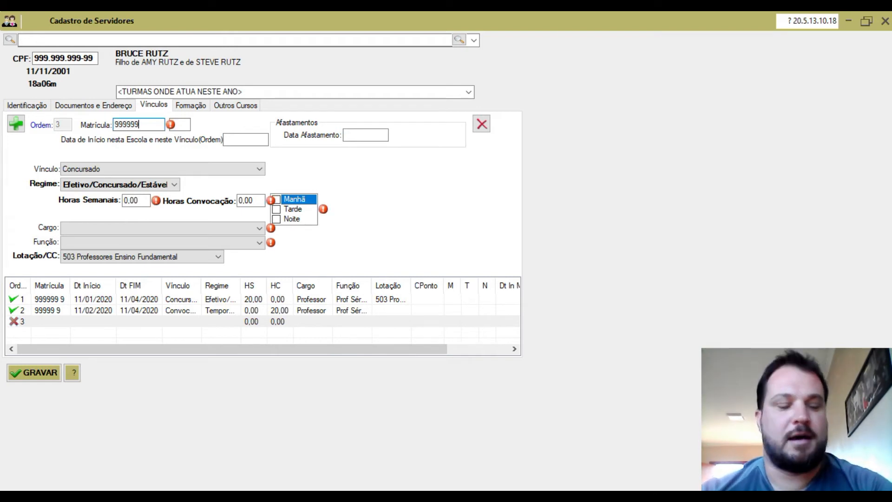
key(Tab)
text(9)
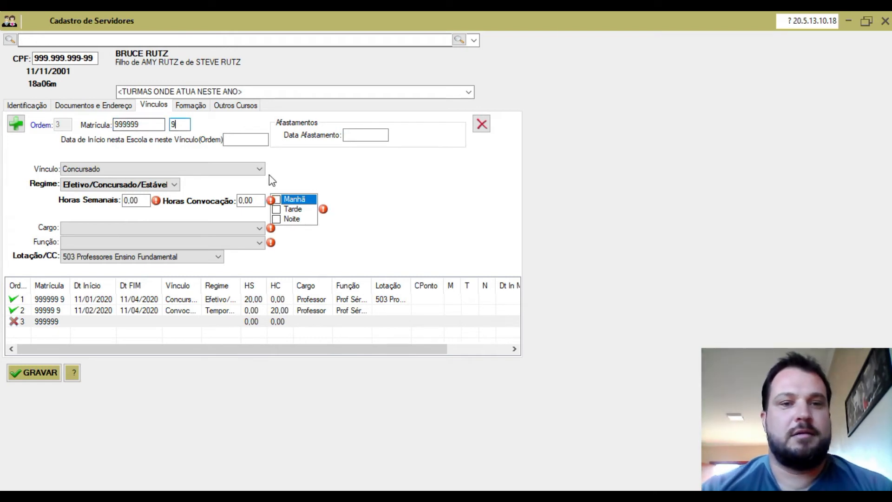
click(250, 136)
text(01/05/2020)
key(Tab)
Step: Keep Concursado and Efetivo/Concursado/Estável, set 20 weekly hours and the Manhã shift
click(259, 169)
click(250, 179)
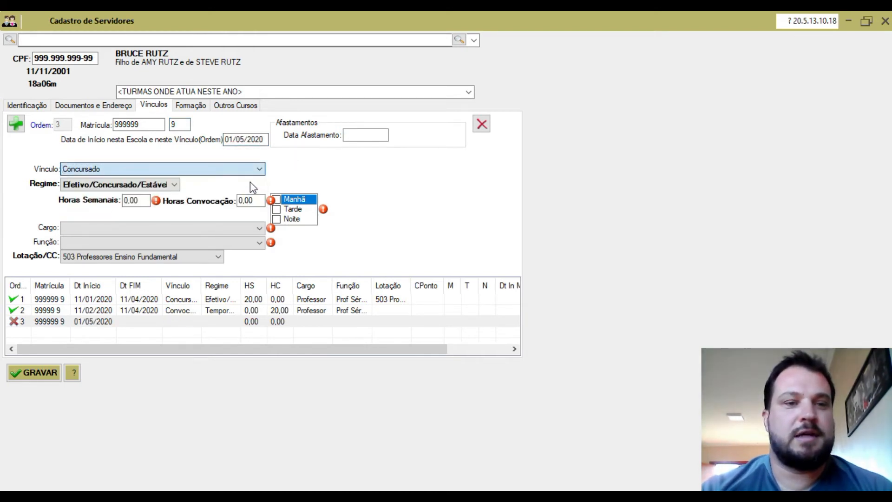
click(174, 186)
click(170, 197)
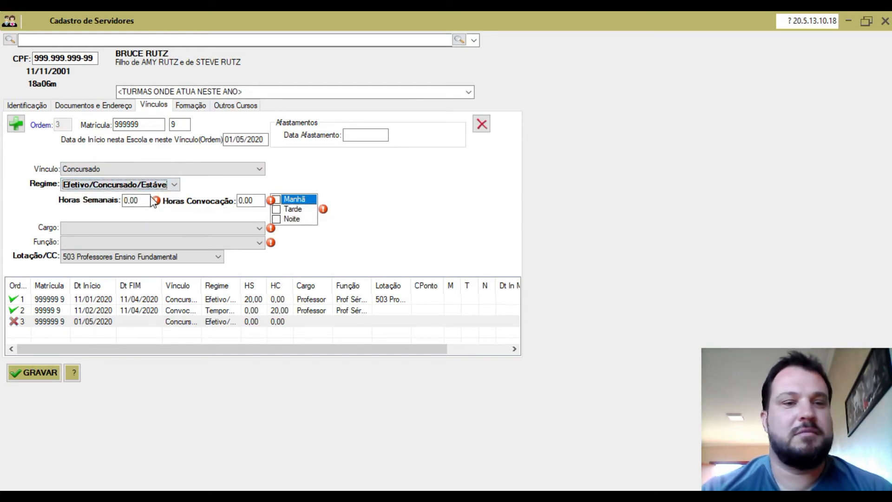
click(125, 199)
text(20)
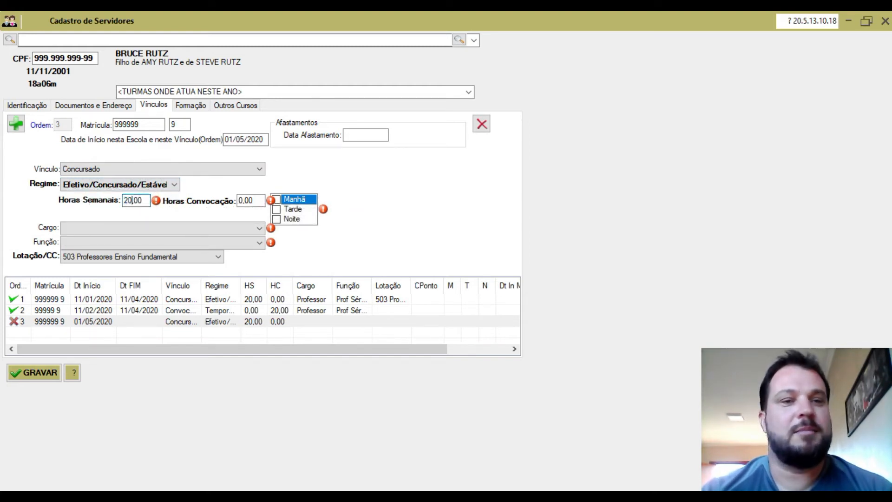
click(277, 200)
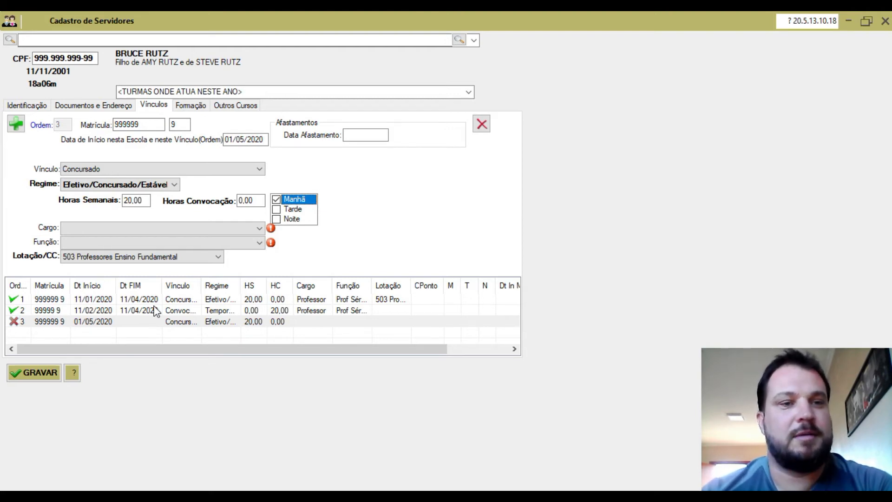
Step: Change the third Vínculo to CIEE Estágio, Função Auxiliar de Professor, Cargo Estagiário
click(255, 170)
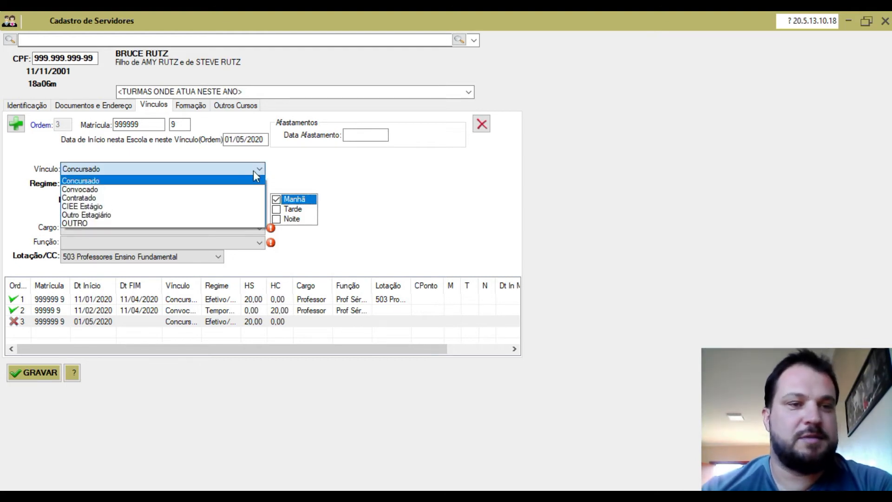
click(145, 206)
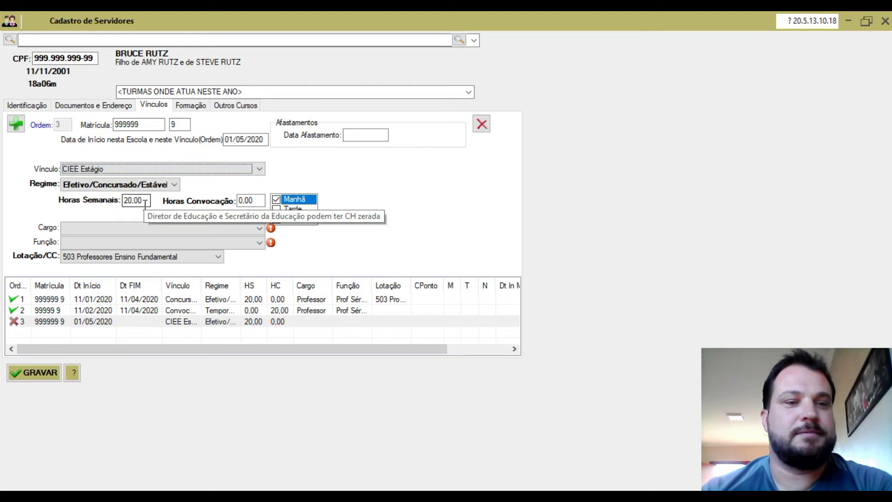
click(199, 242)
scroll(199, 277, up, 8)
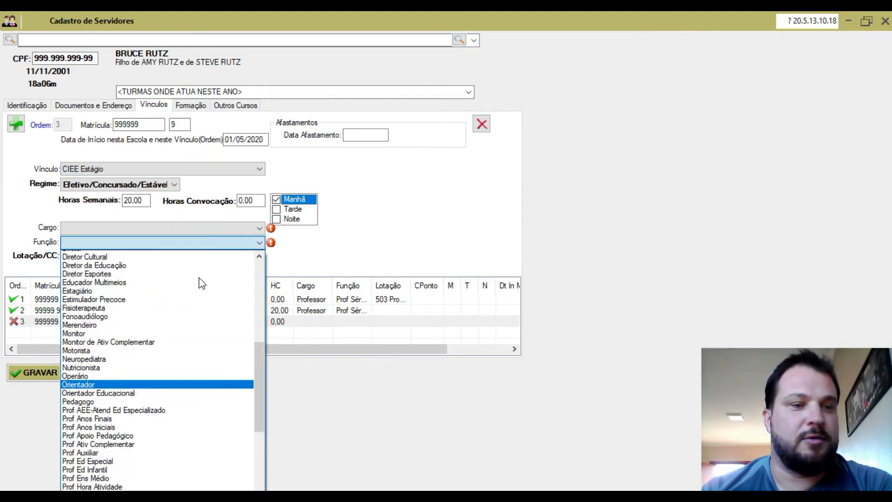
scroll(198, 278, up, 5)
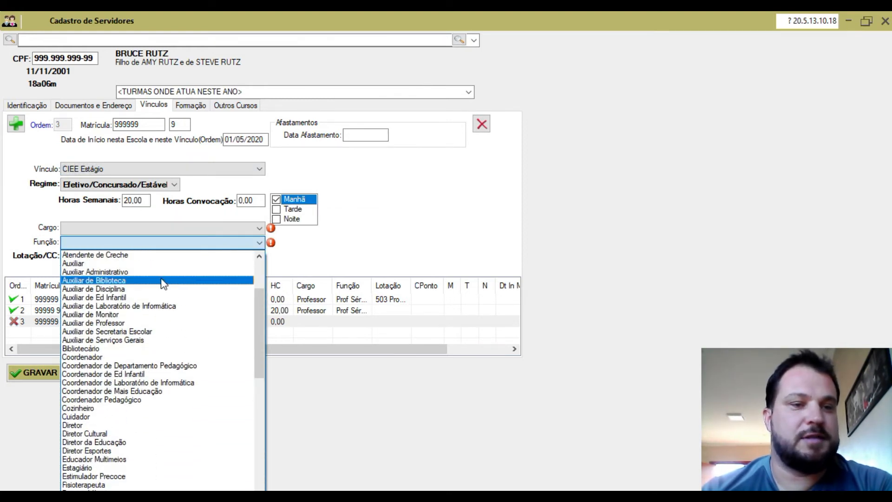
click(133, 324)
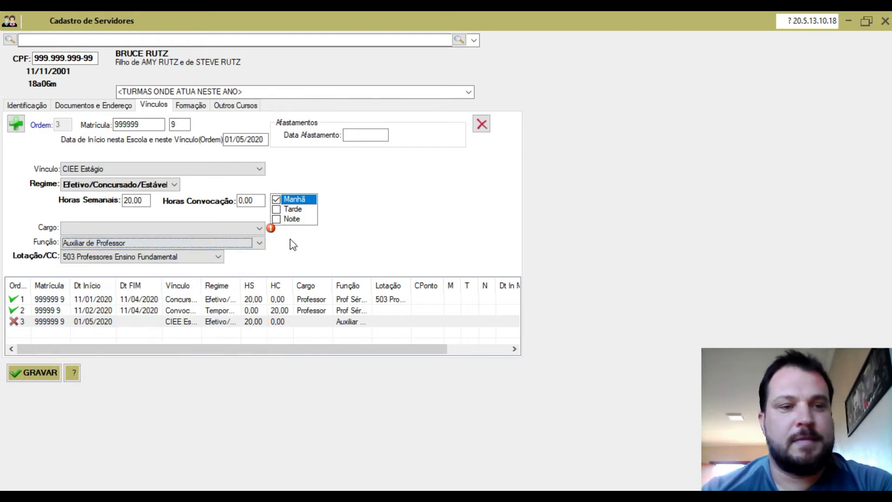
click(259, 229)
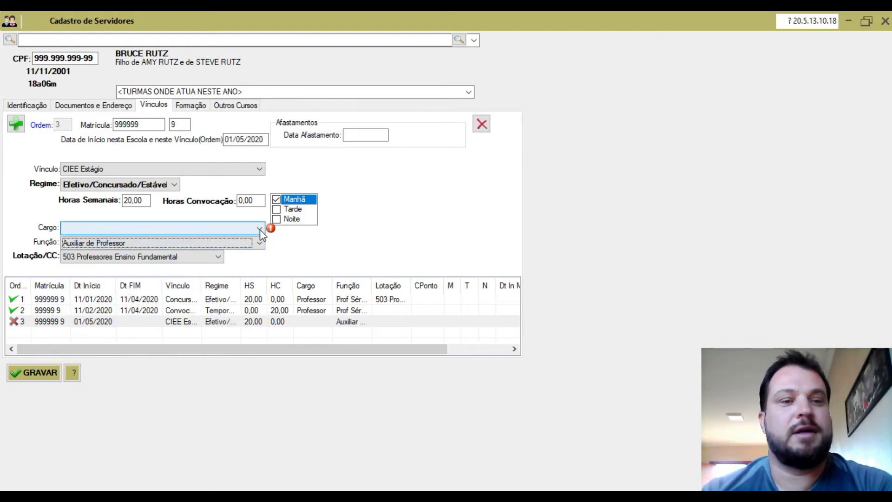
scroll(260, 268, down, 4)
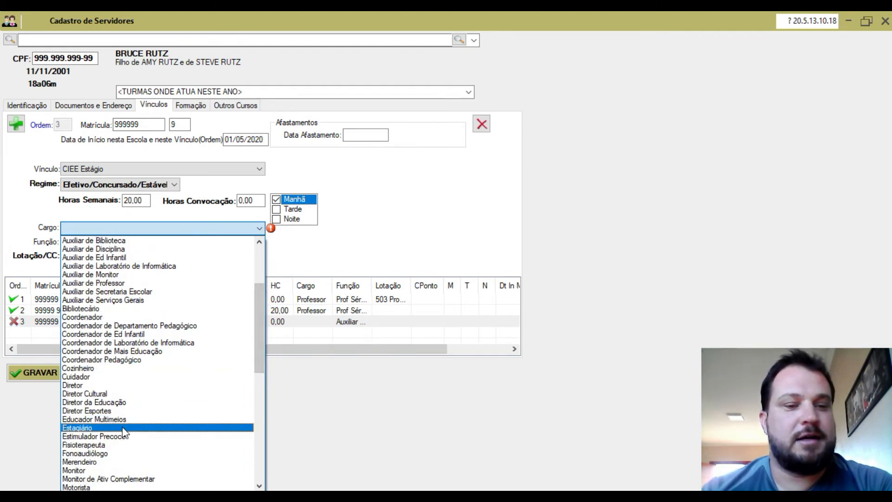
click(123, 428)
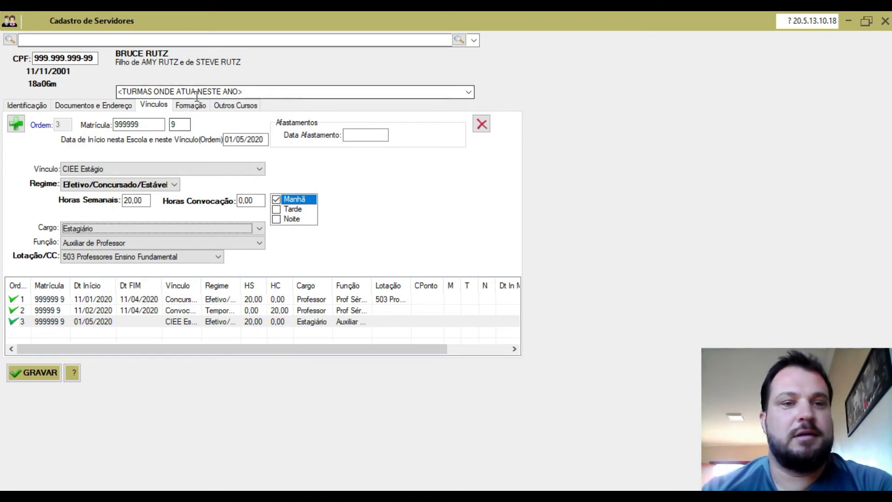
Step: In Formação, set Instrução to Superior Incompleto and Ensino Médio to sem Magistério
click(196, 108)
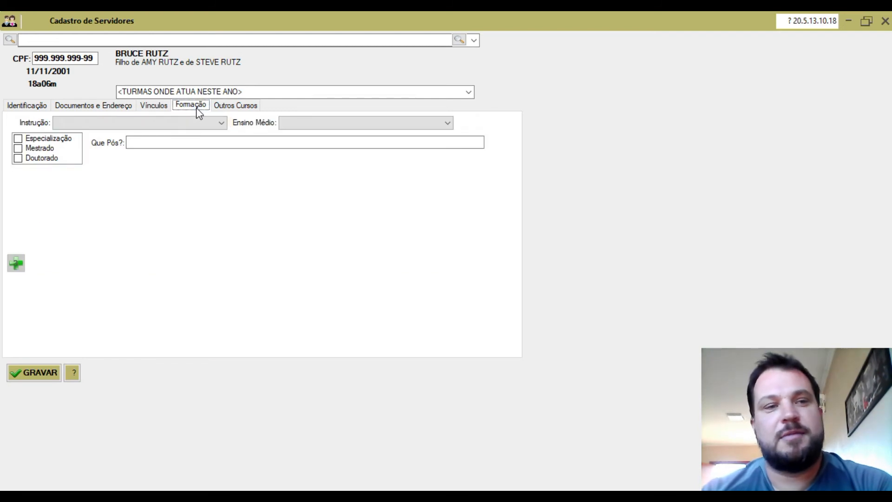
click(222, 123)
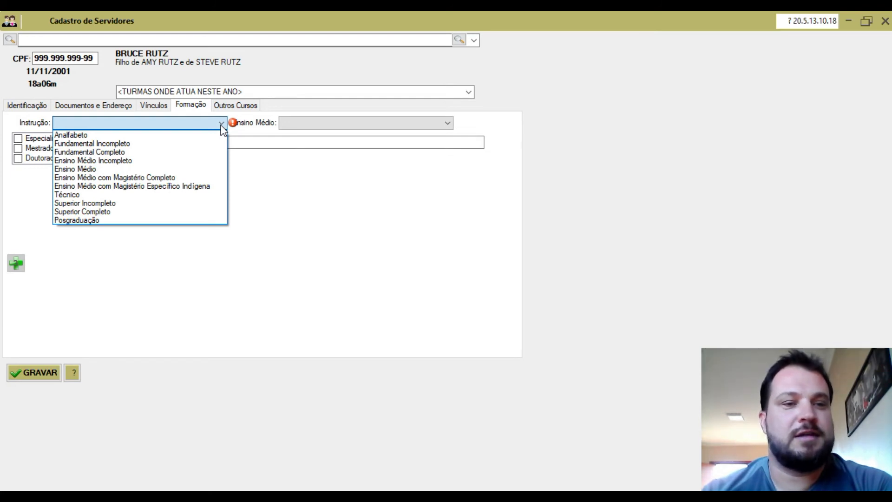
click(158, 205)
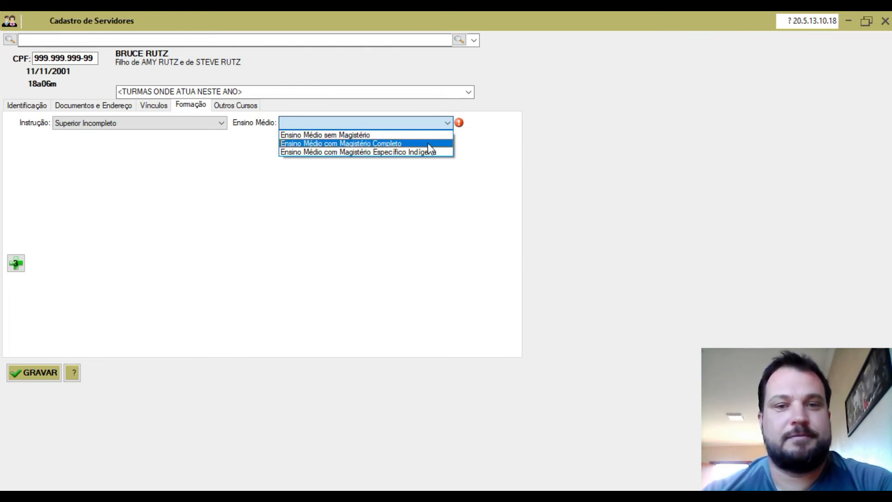
click(427, 143)
click(439, 122)
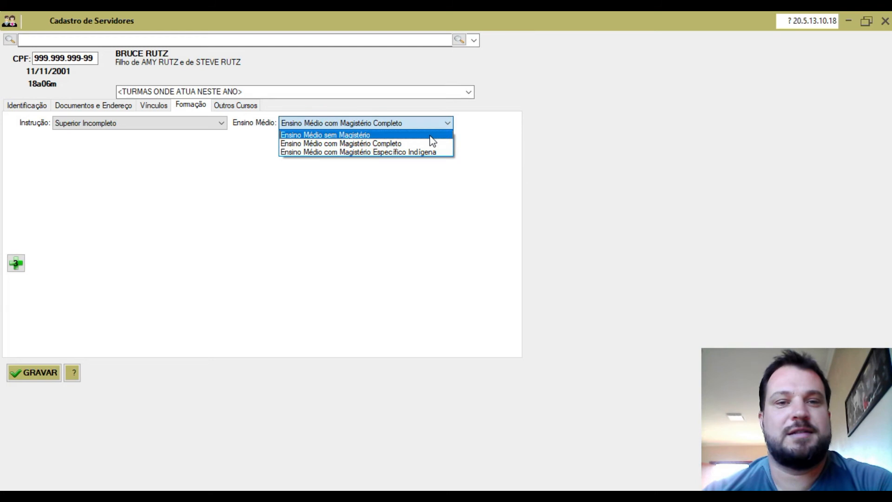
click(430, 136)
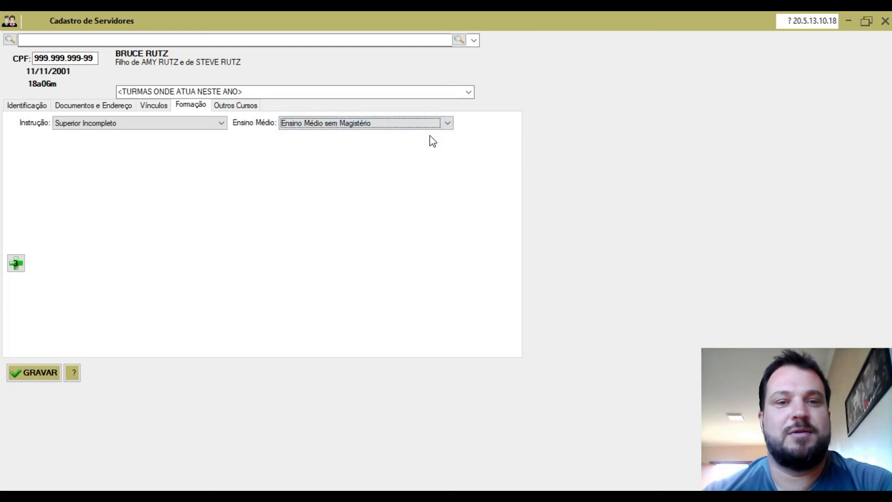
Step: Start a new higher-education course: Pedagogia - Licenciatura, in progress since 2015
click(14, 264)
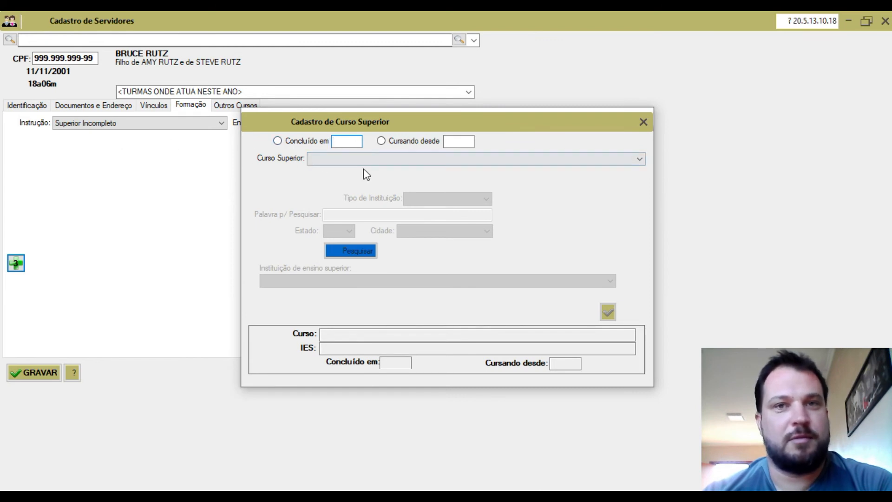
click(381, 141)
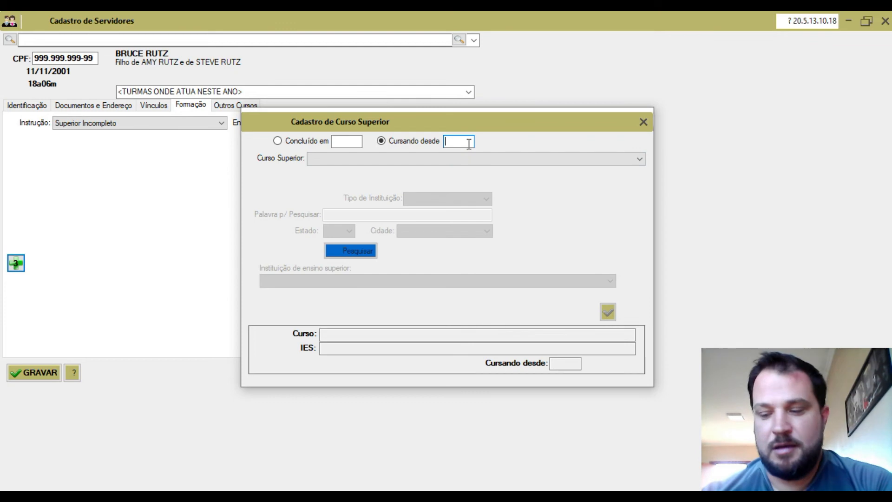
text(200)
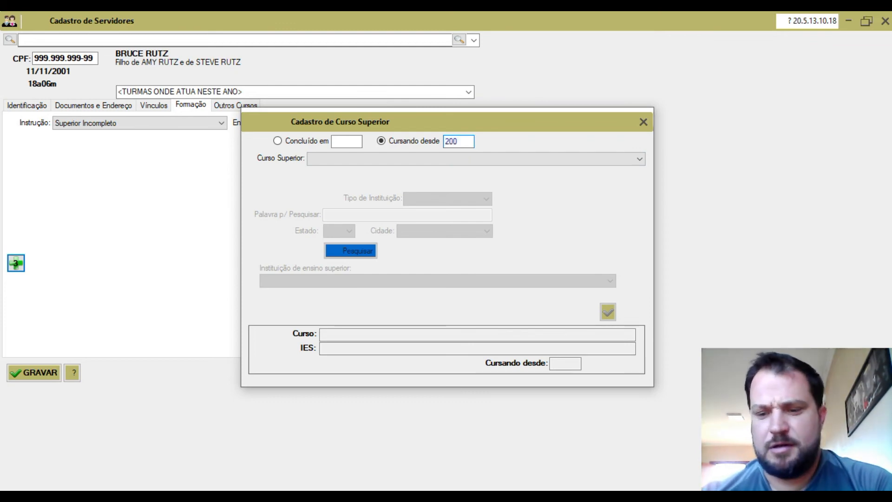
key(BackSpace)
text(1)
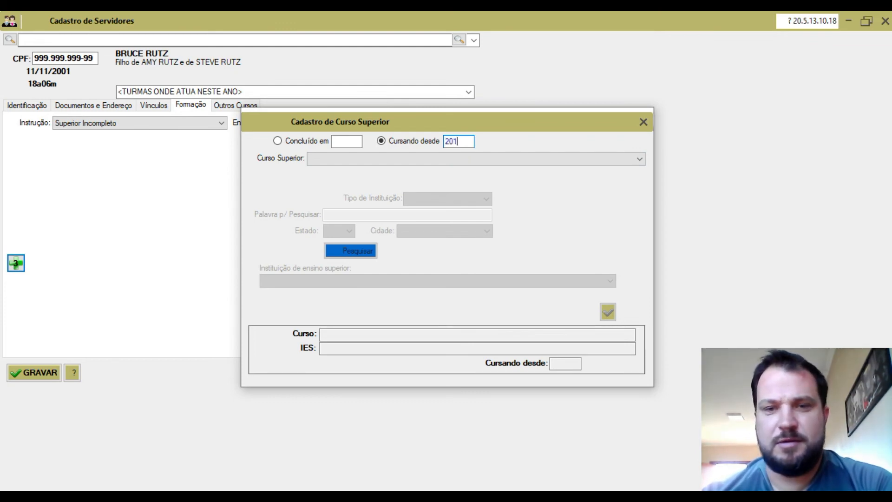
text(5)
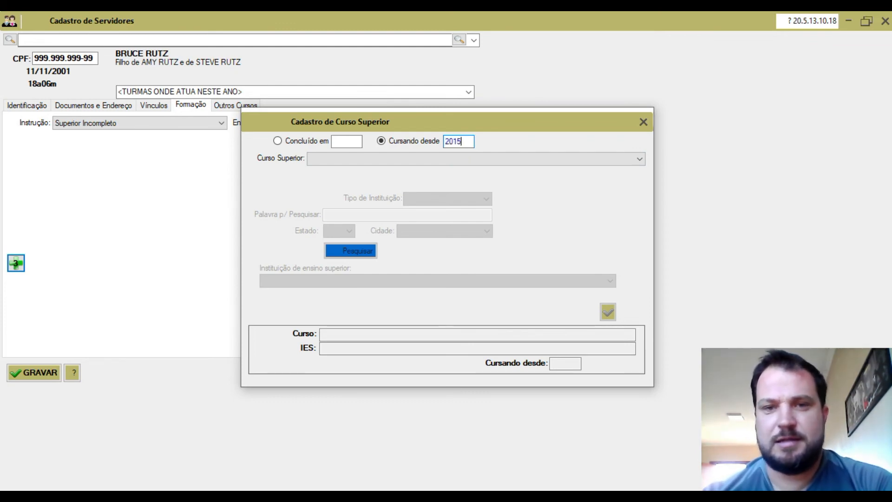
click(563, 163)
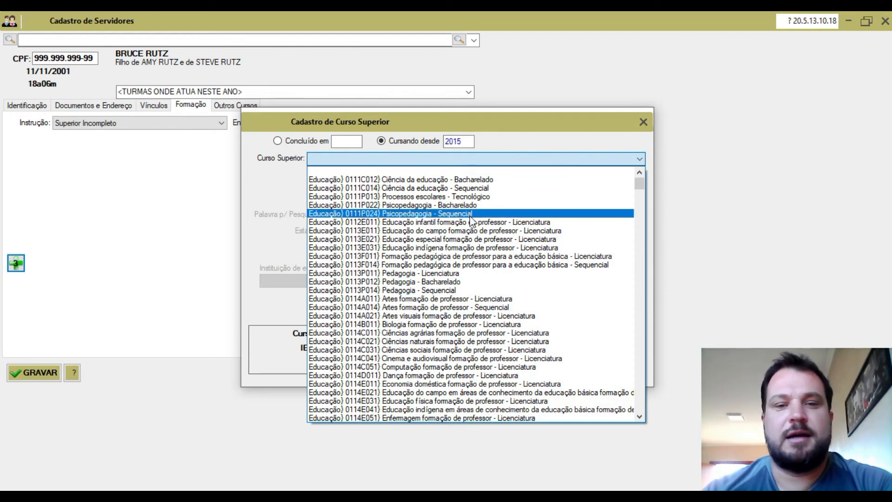
scroll(471, 218, down, 3)
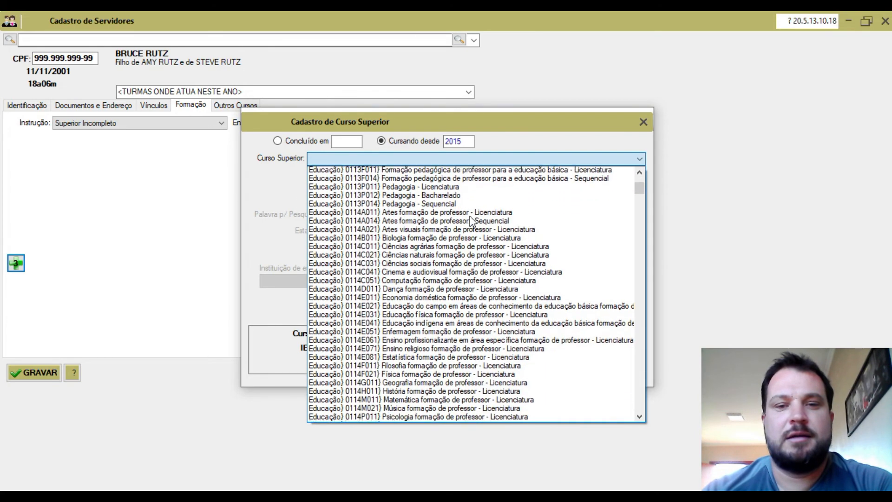
scroll(471, 218, up, 3)
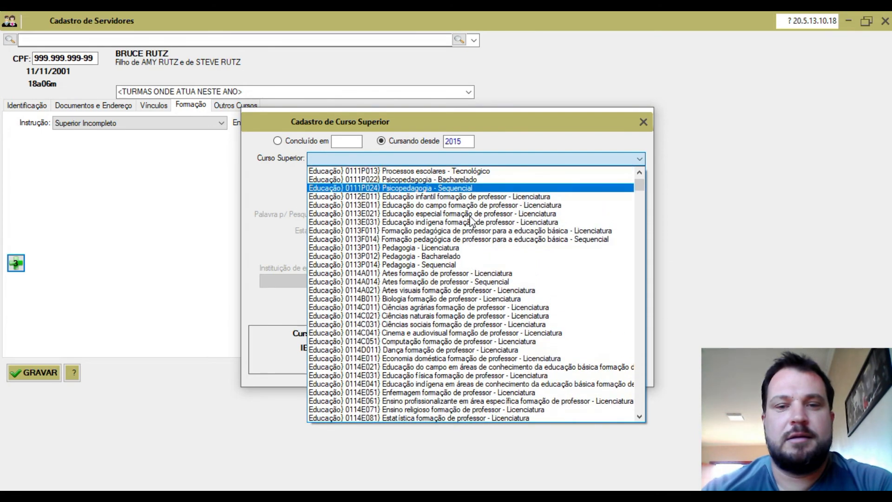
click(461, 249)
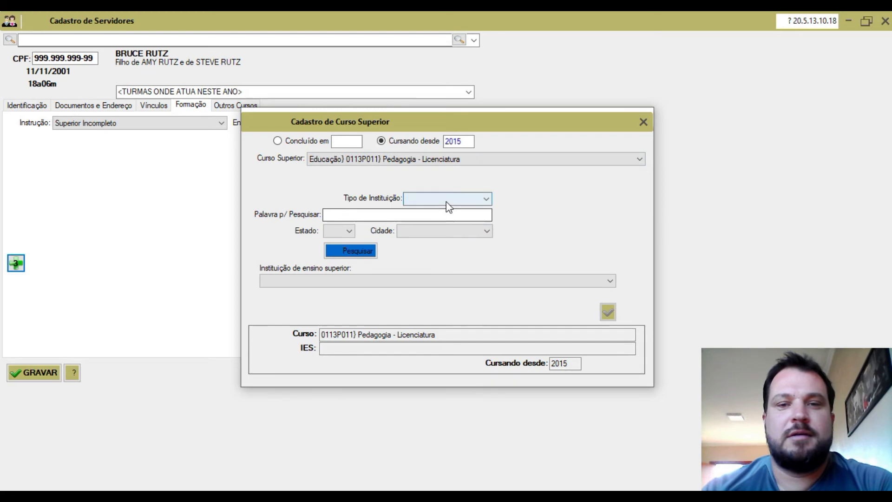
Step: Search 'FEEVALE', pick Universidade Feevale as the institution and add the course entry
click(424, 219)
text(FEEVALE)
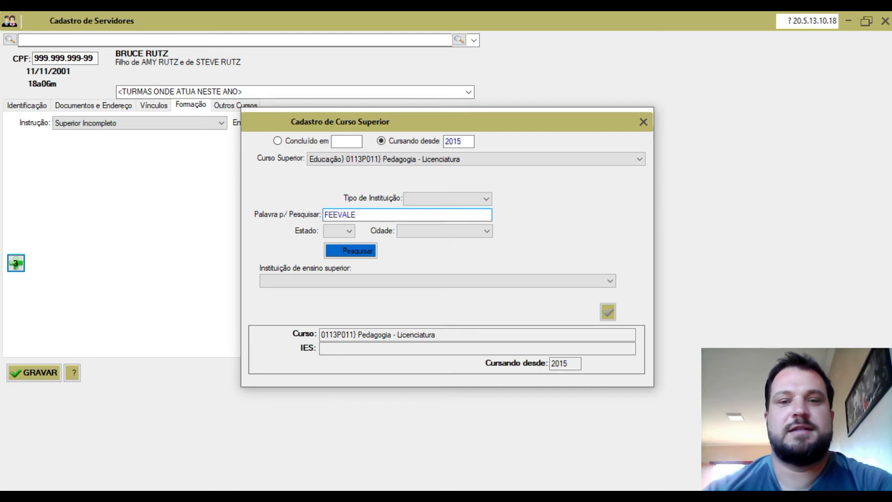
click(350, 252)
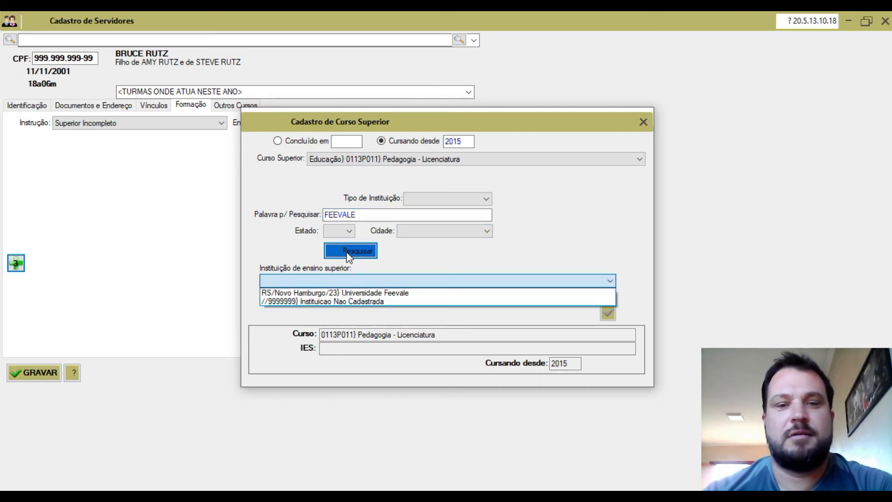
click(374, 289)
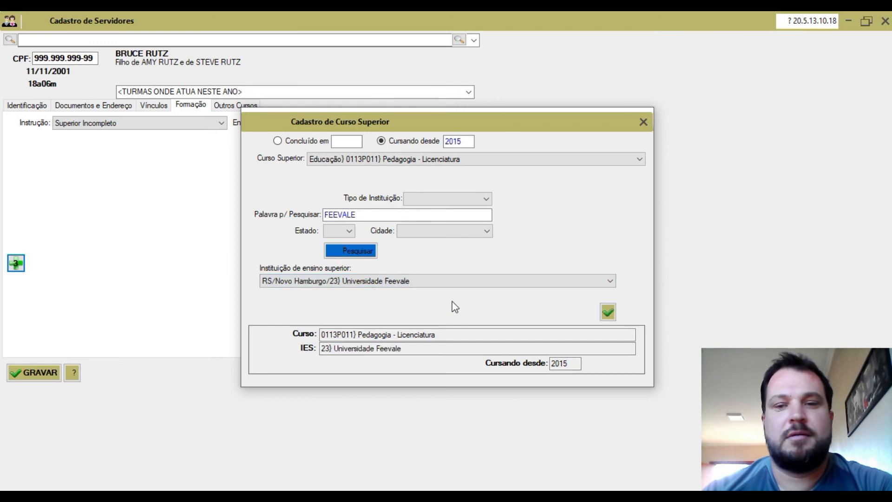
click(609, 313)
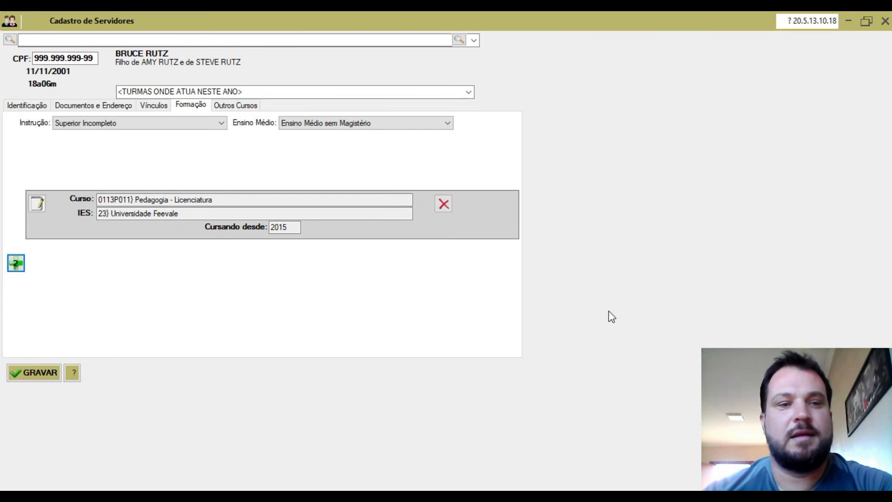
Step: Set Instrução to Posgraduação and remove the Pedagogia course at Feevale
click(221, 124)
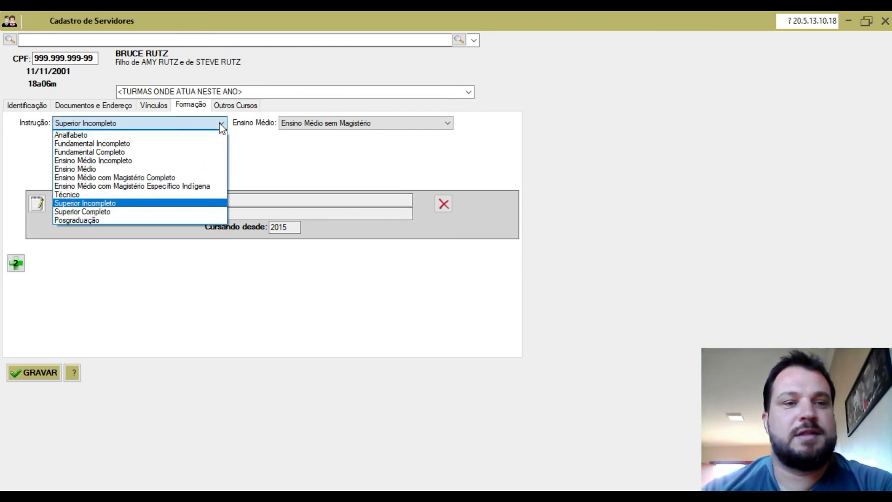
click(133, 221)
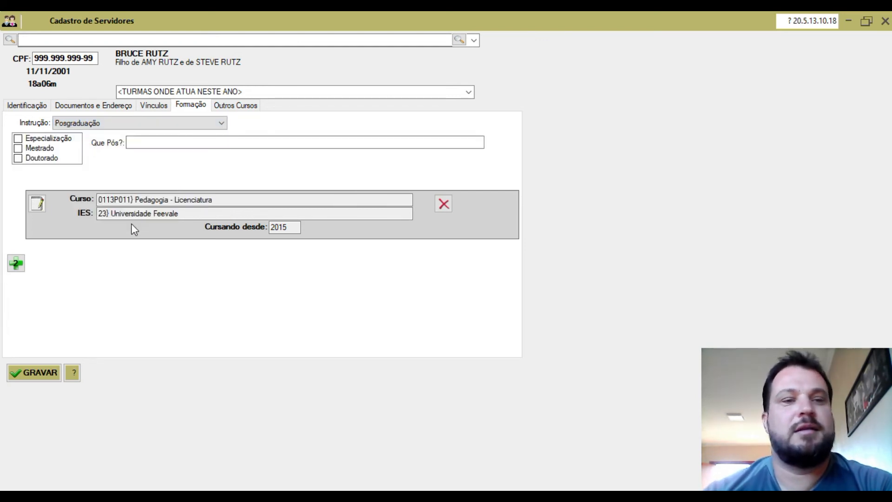
click(442, 205)
Step: Tick Especialização with 'GESTÃO ESCOLAR' as the postgraduate course, then begin a new course entry
click(16, 137)
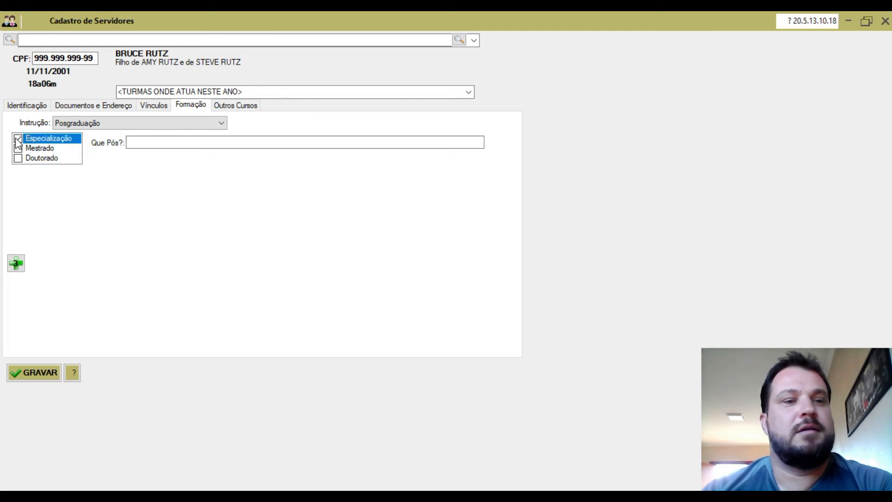
click(18, 139)
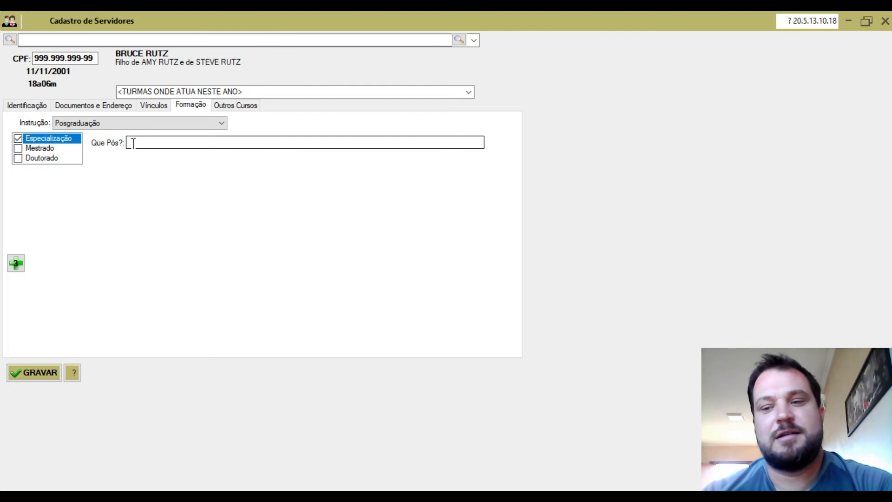
click(133, 143)
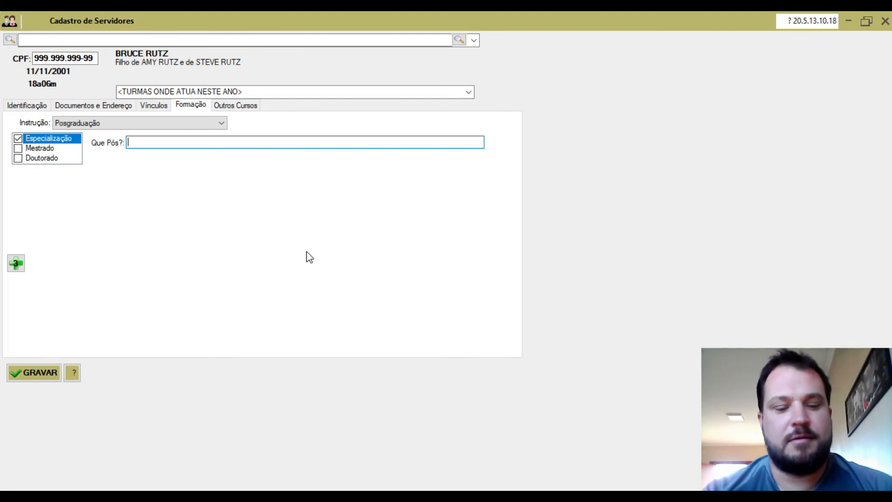
text(GES)
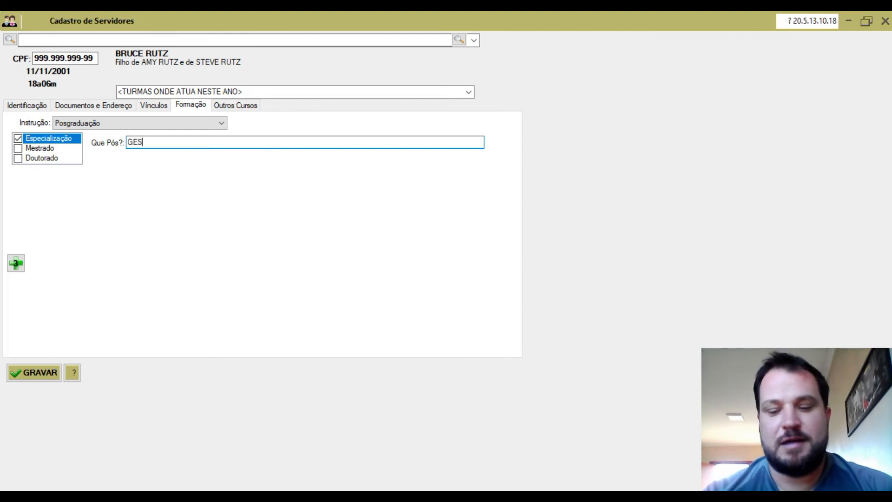
text(TÃO)
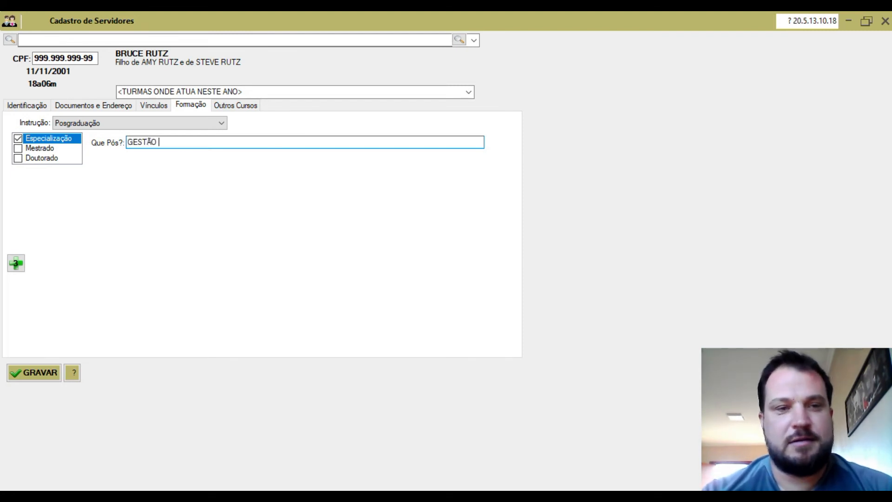
text( ESCOLAR)
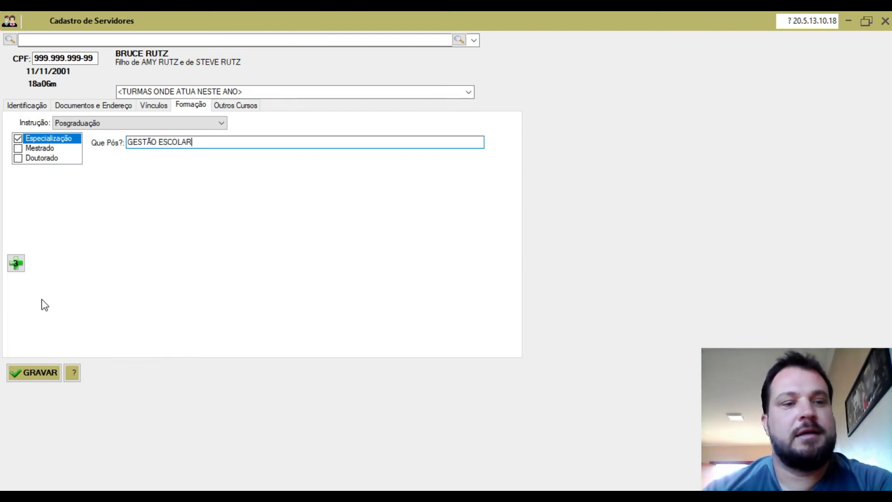
click(18, 263)
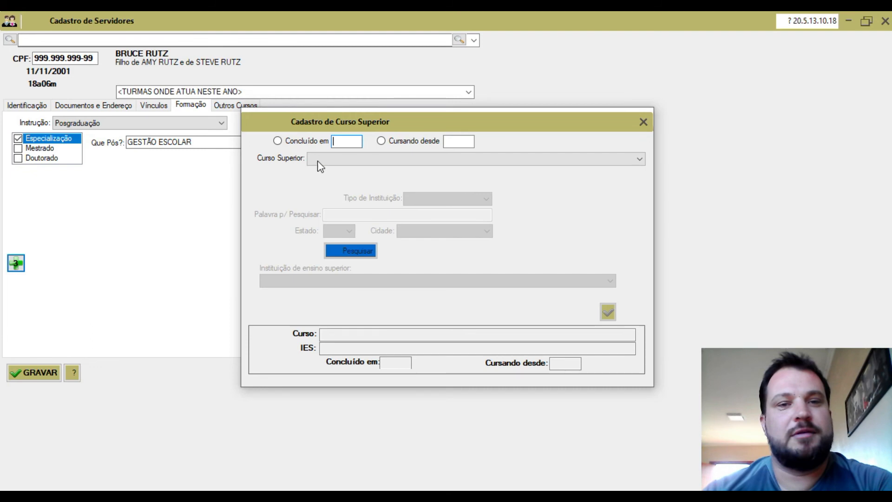
Step: Add Pedagogia - Licenciatura from Faculdade Anhanguera De Anapolis, concluded in 2015
click(278, 142)
click(339, 142)
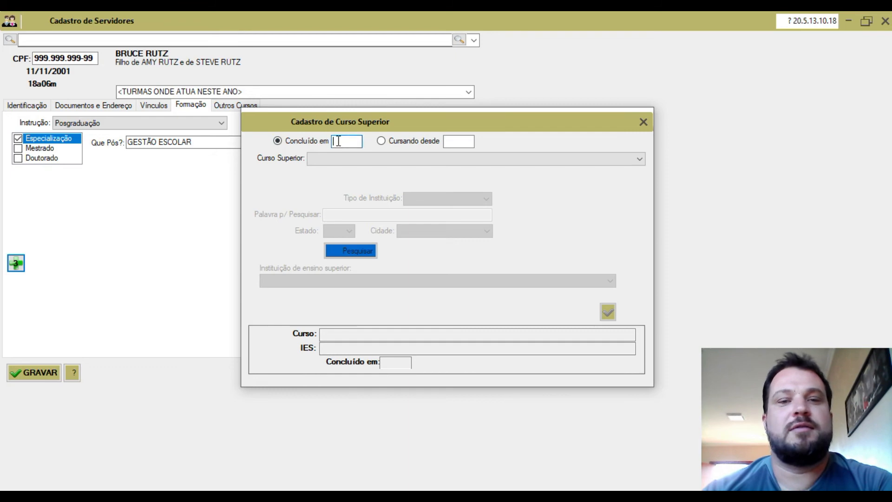
text(20)
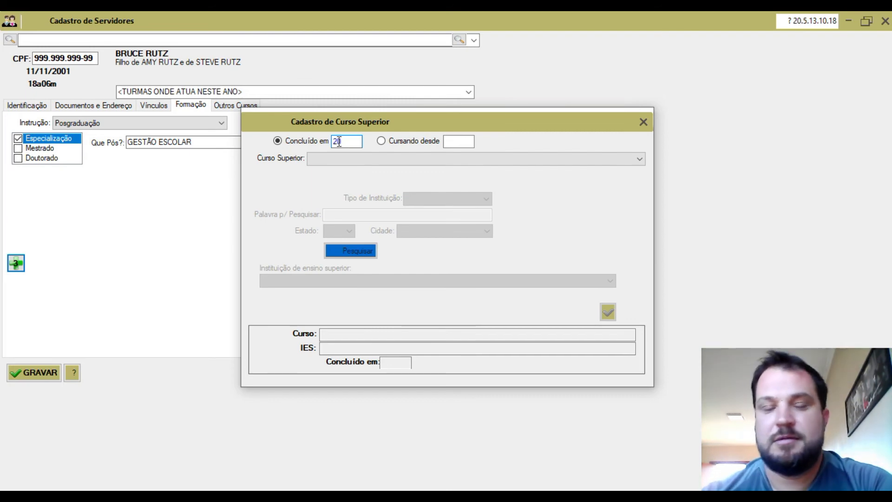
text(15)
click(481, 161)
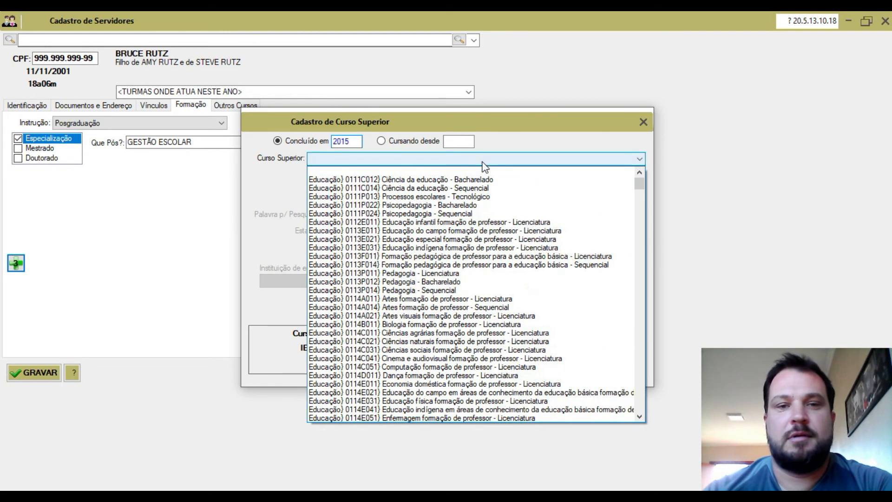
click(447, 273)
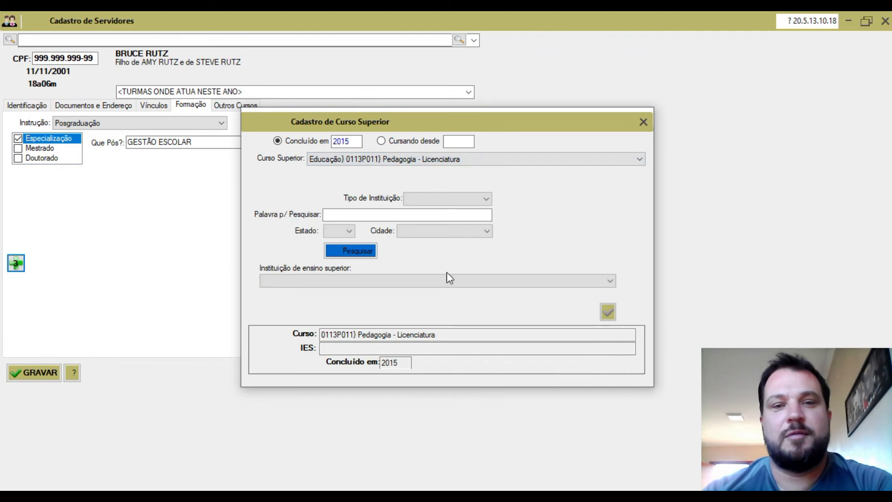
click(392, 215)
text(ANHANGUERA)
click(367, 251)
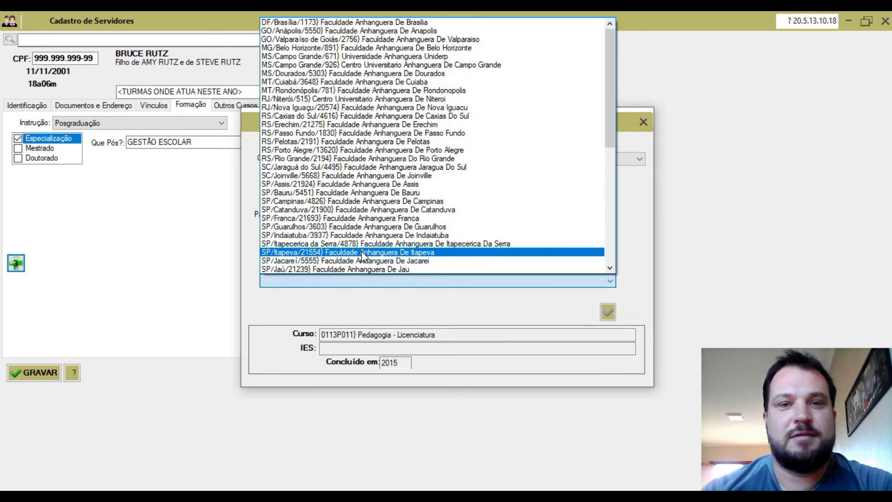
click(349, 31)
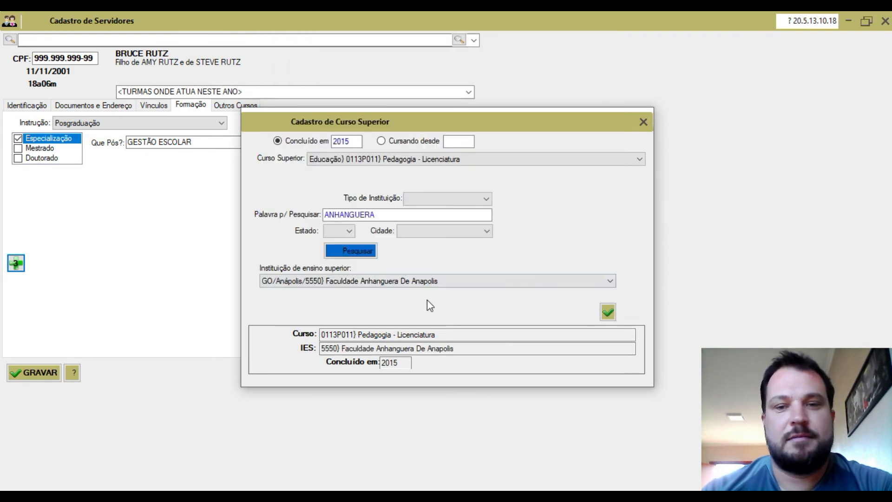
click(607, 313)
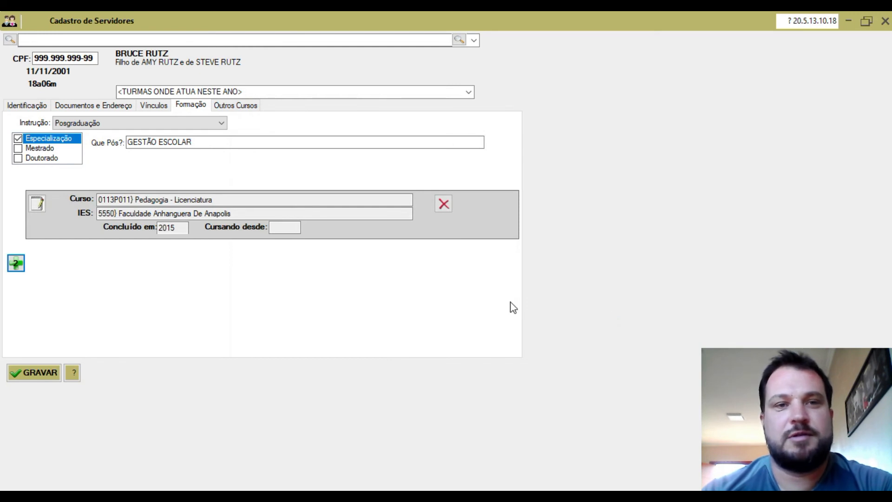
Step: Show the Outros Cursos list of 80-hour continuing-education courses
click(234, 106)
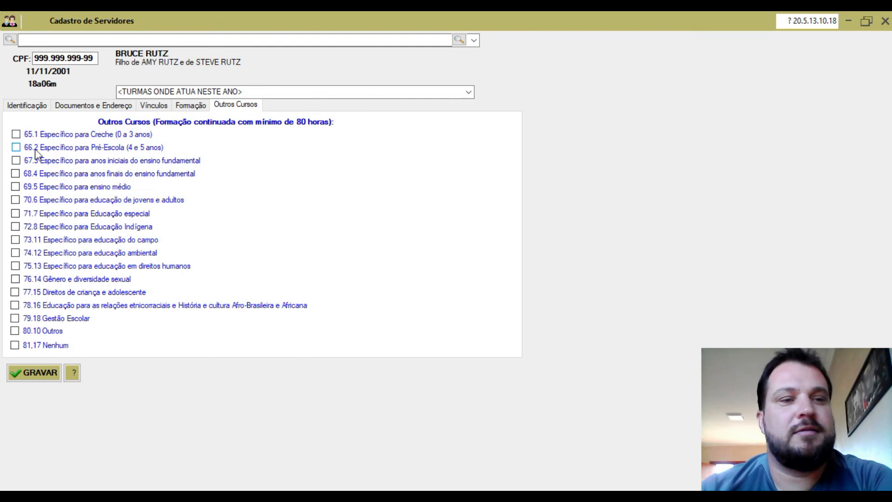
Step: Check courses 66.2 Pré-Escola, 76.14 Gênero, 74.12 ambiental and 80.10 Outros, then save
click(16, 147)
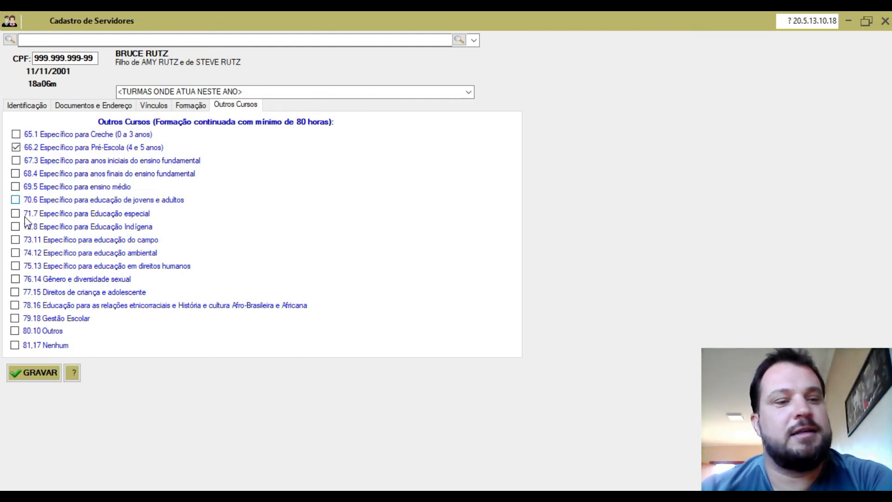
click(15, 280)
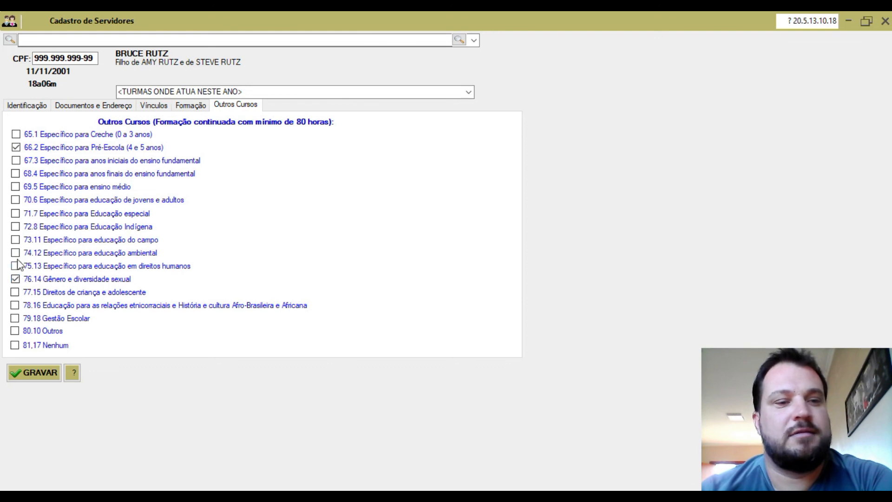
click(15, 253)
click(14, 331)
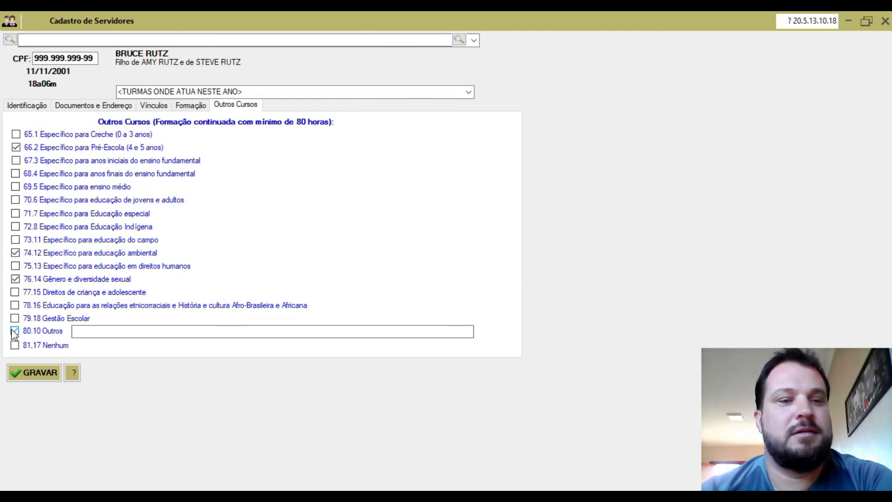
click(31, 375)
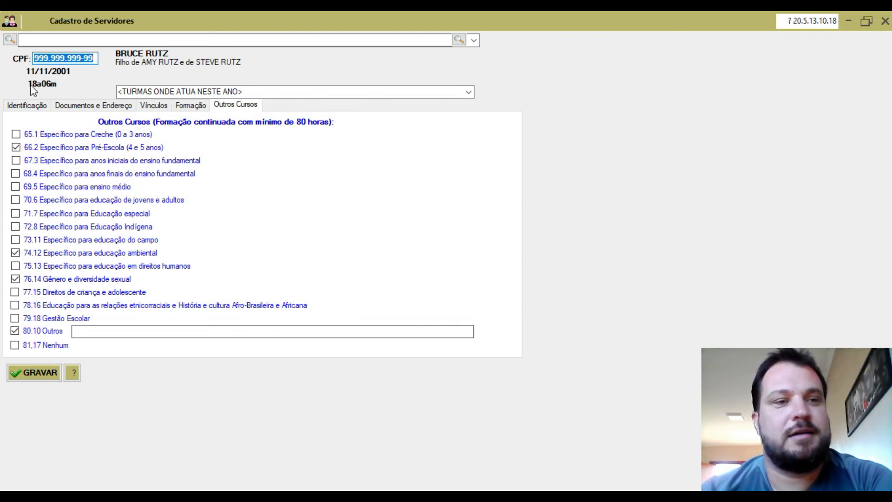
Step: Review the Identificação, Documentos e Endereço and Vínculos sections, ending back on Identificação
click(42, 106)
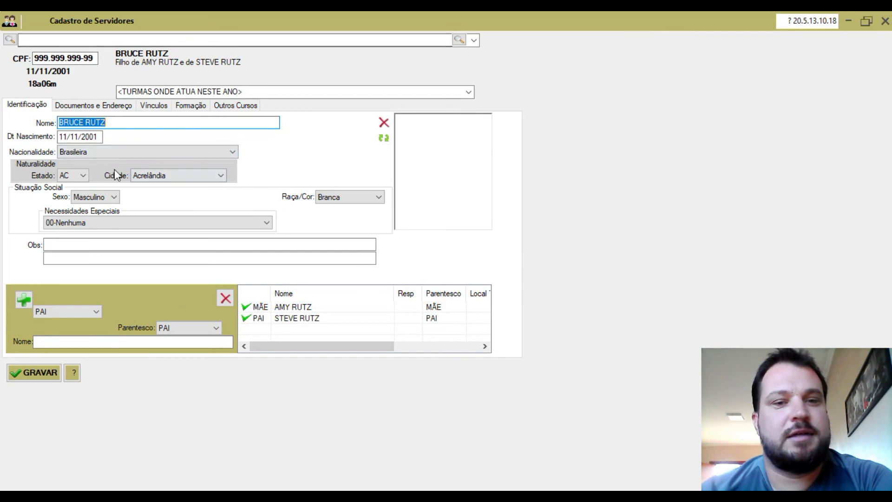
click(114, 105)
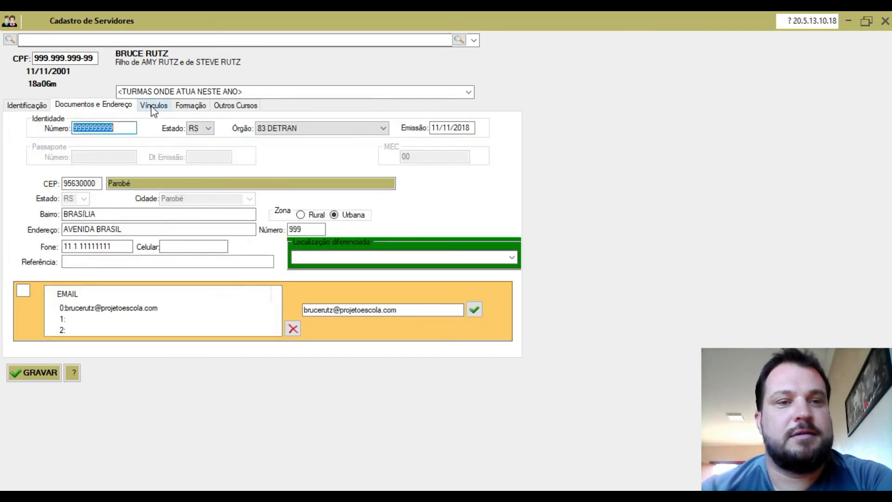
click(154, 106)
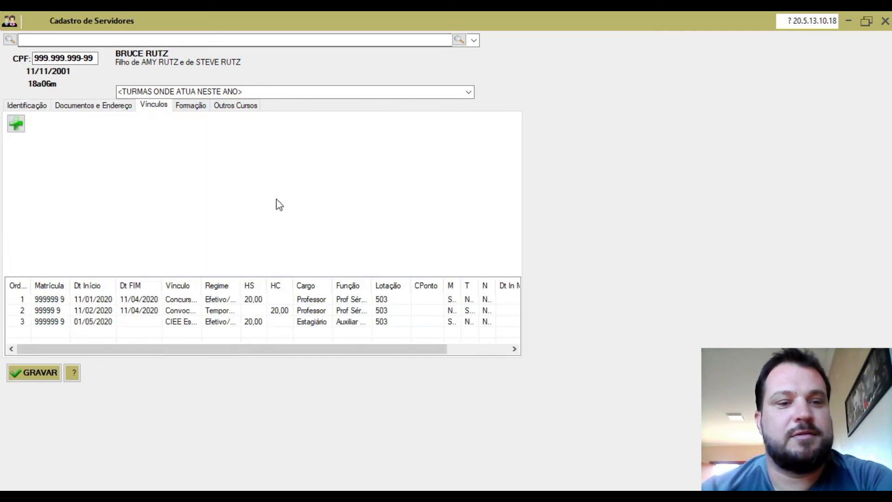
click(42, 106)
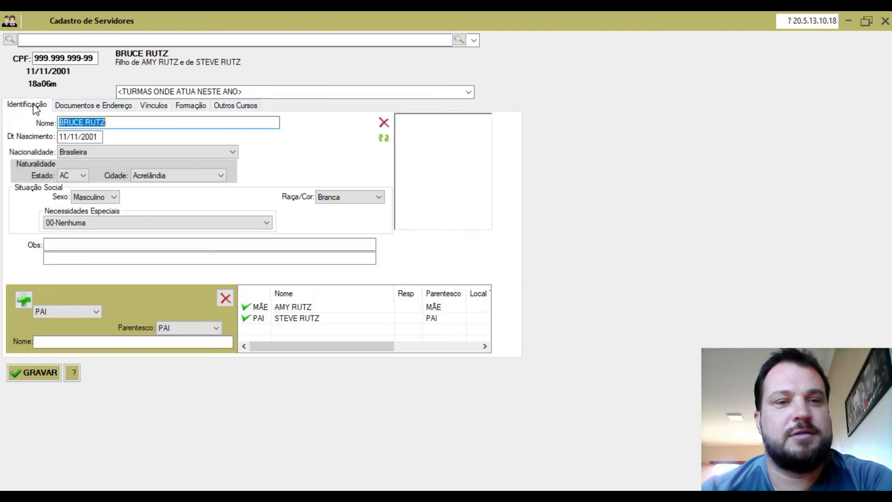